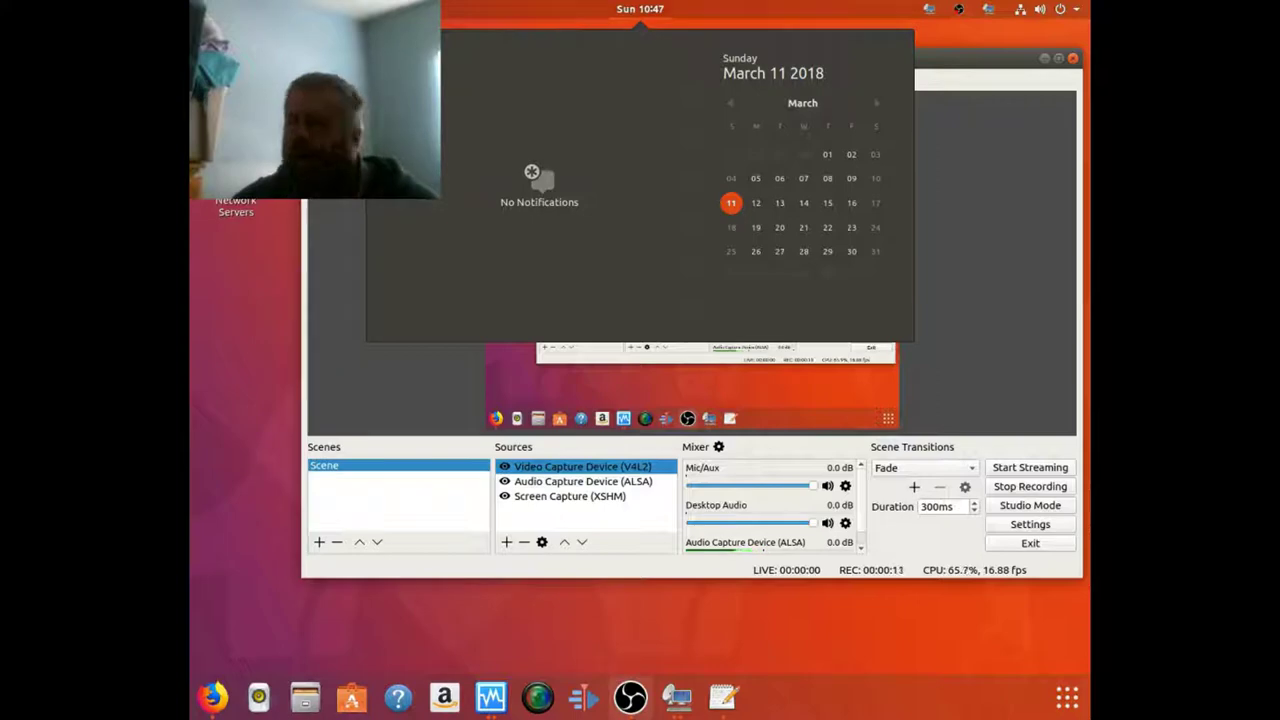
- Minimize the OBS window and bring up the Windows 10 remote session in Remmina
{"action": "left_click", "coordinate": [975, 60]}
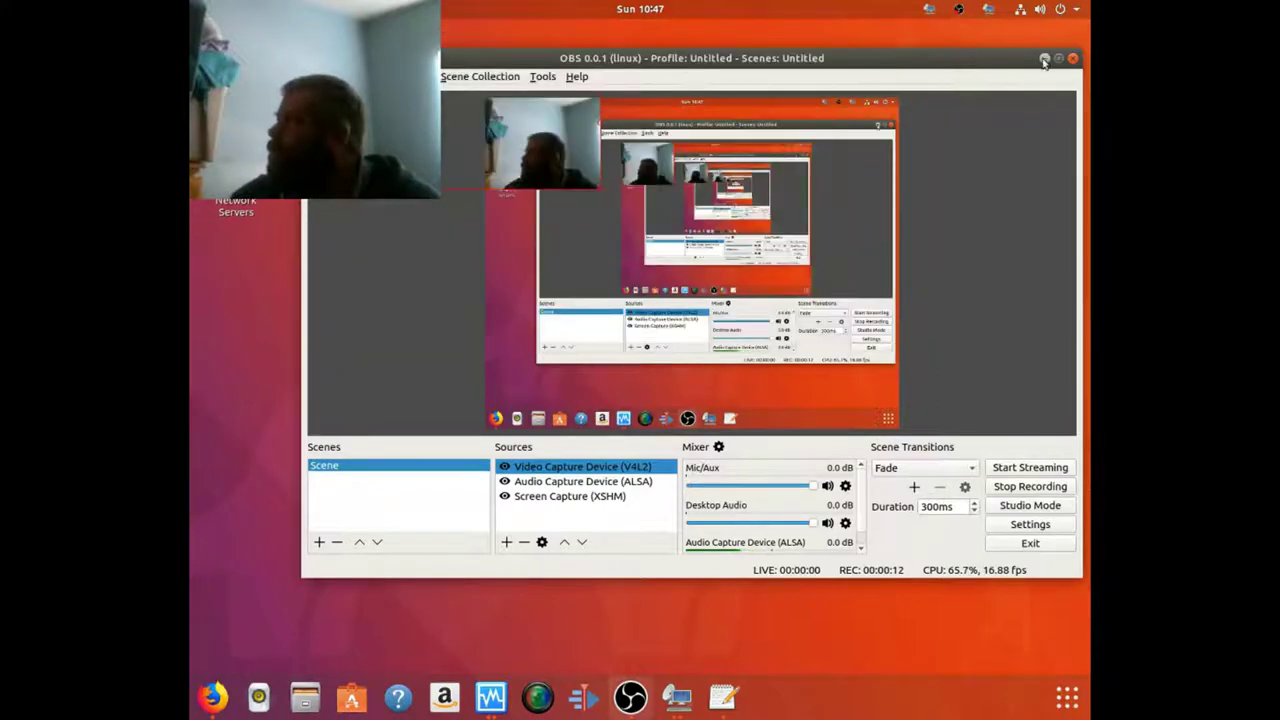
{"action": "left_click", "coordinate": [1044, 60]}
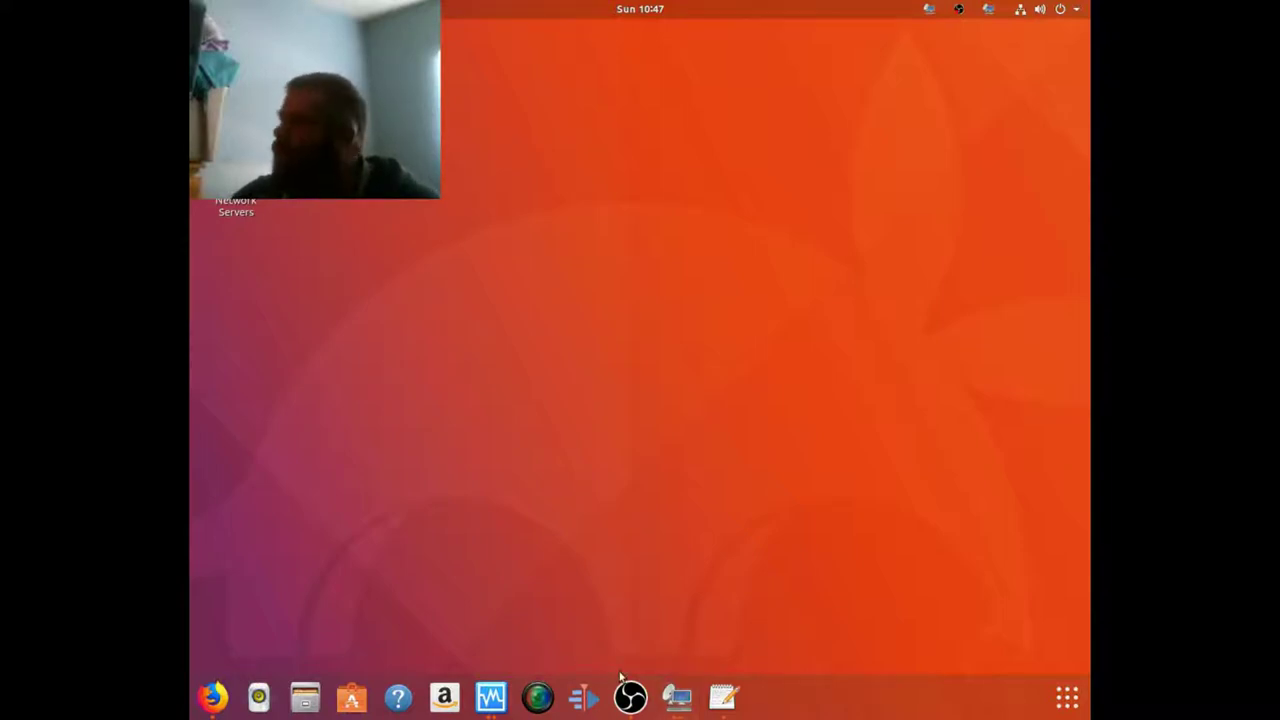
{"action": "left_click", "coordinate": [677, 690]}
{"action": "left_click", "coordinate": [595, 622]}
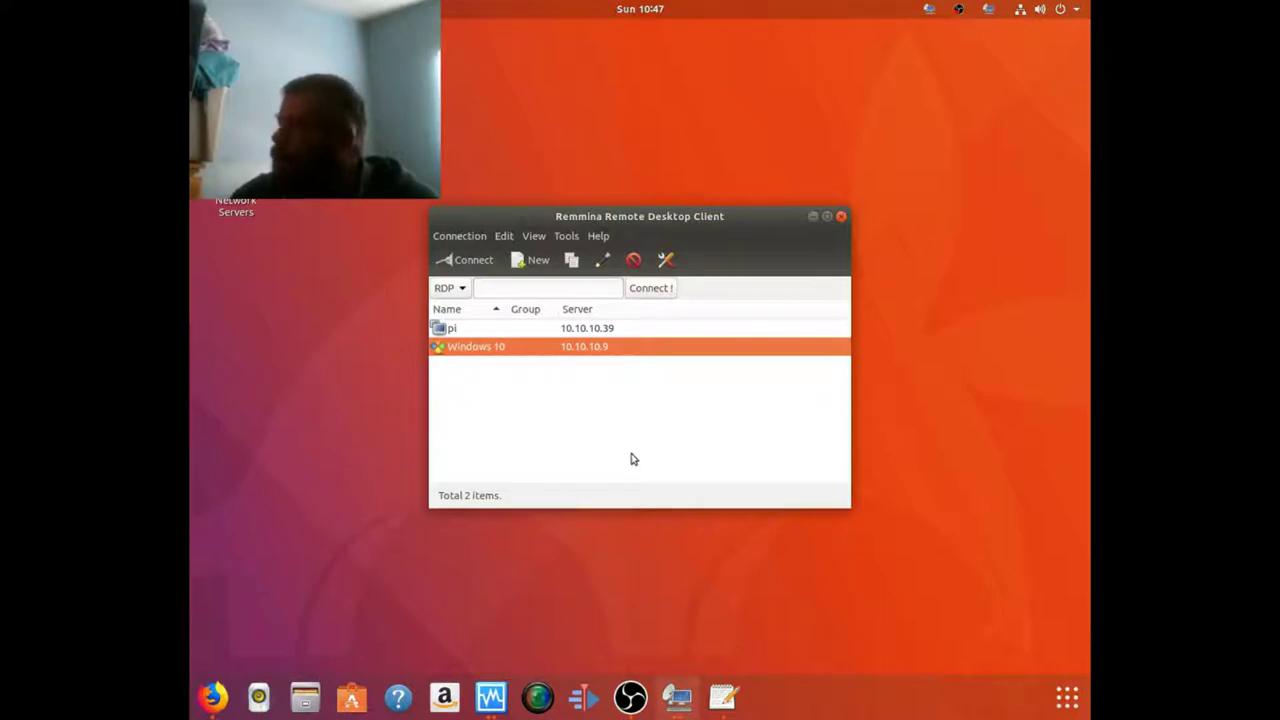
{"action": "left_click", "coordinate": [677, 692]}
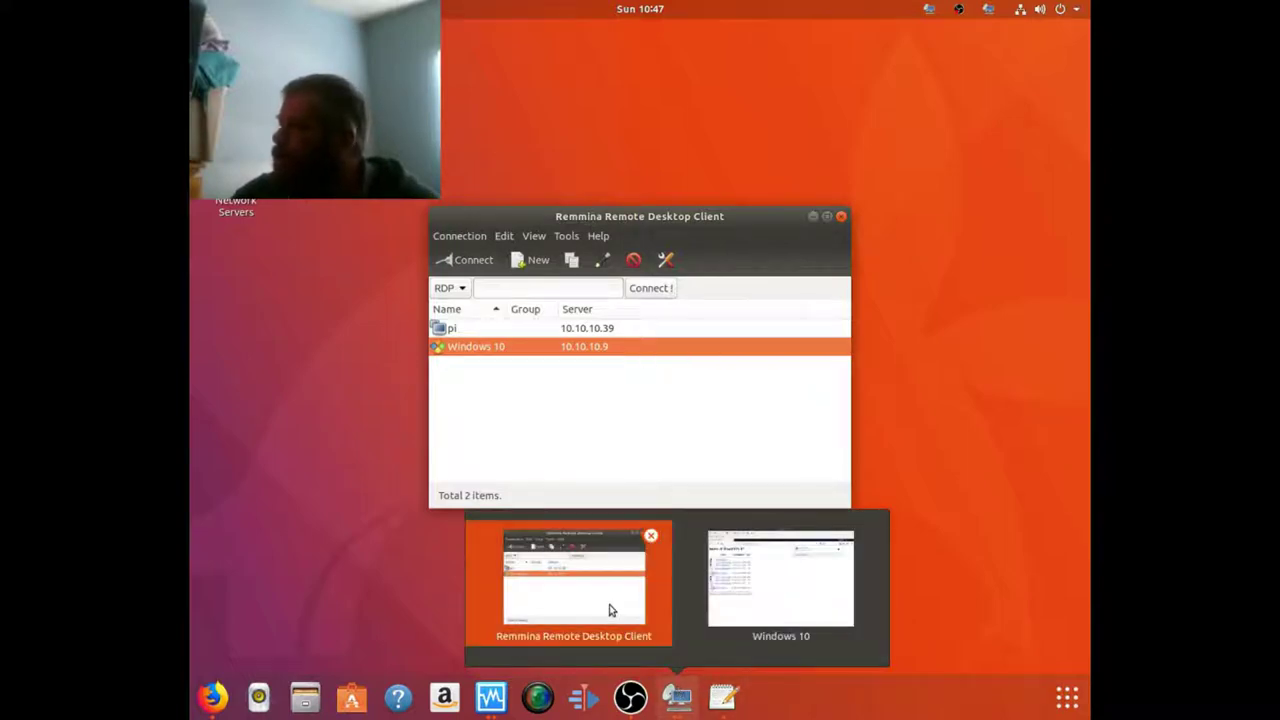
{"action": "left_click", "coordinate": [609, 605]}
{"action": "left_click", "coordinate": [677, 697]}
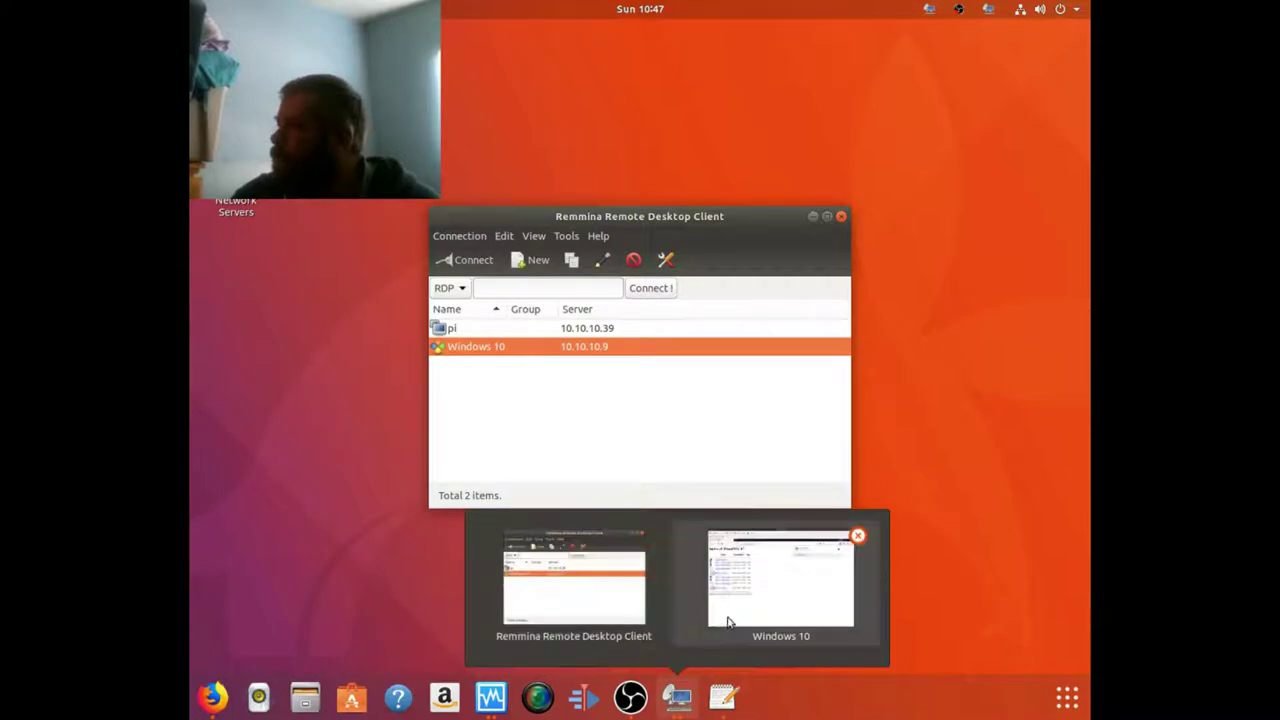
{"action": "left_click", "coordinate": [734, 583]}
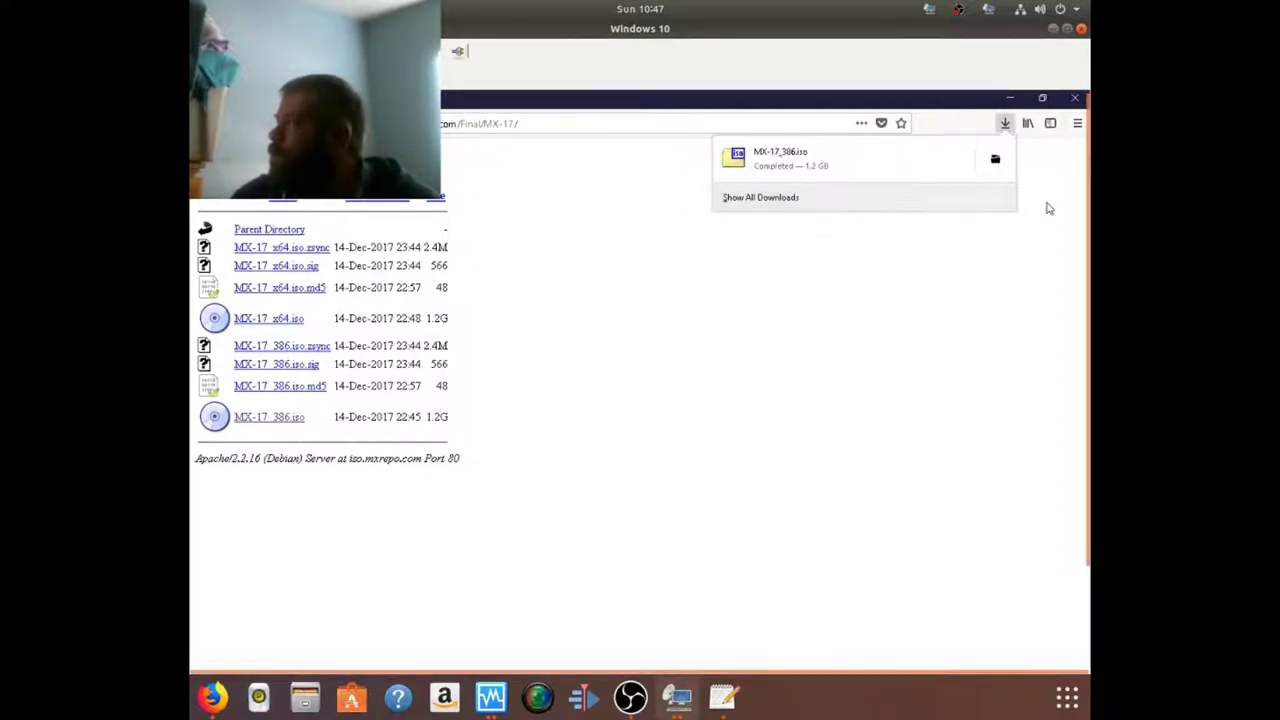
- Minimize the browser, examine the system type in the System Information window, and minimize that window
{"action": "left_click", "coordinate": [1012, 100]}
{"action": "left_click", "coordinate": [1012, 101]}
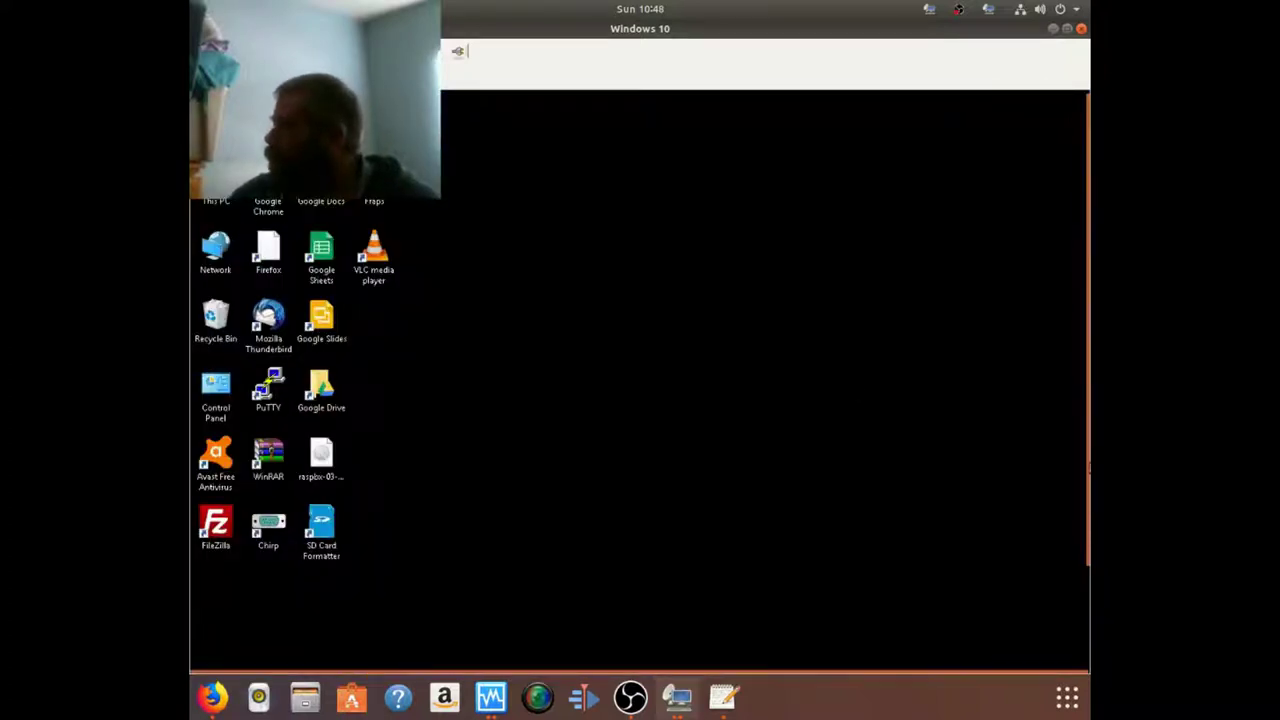
{"action": "left_click_drag", "start_coordinate": [1087, 508], "coordinate": [1087, 616]}
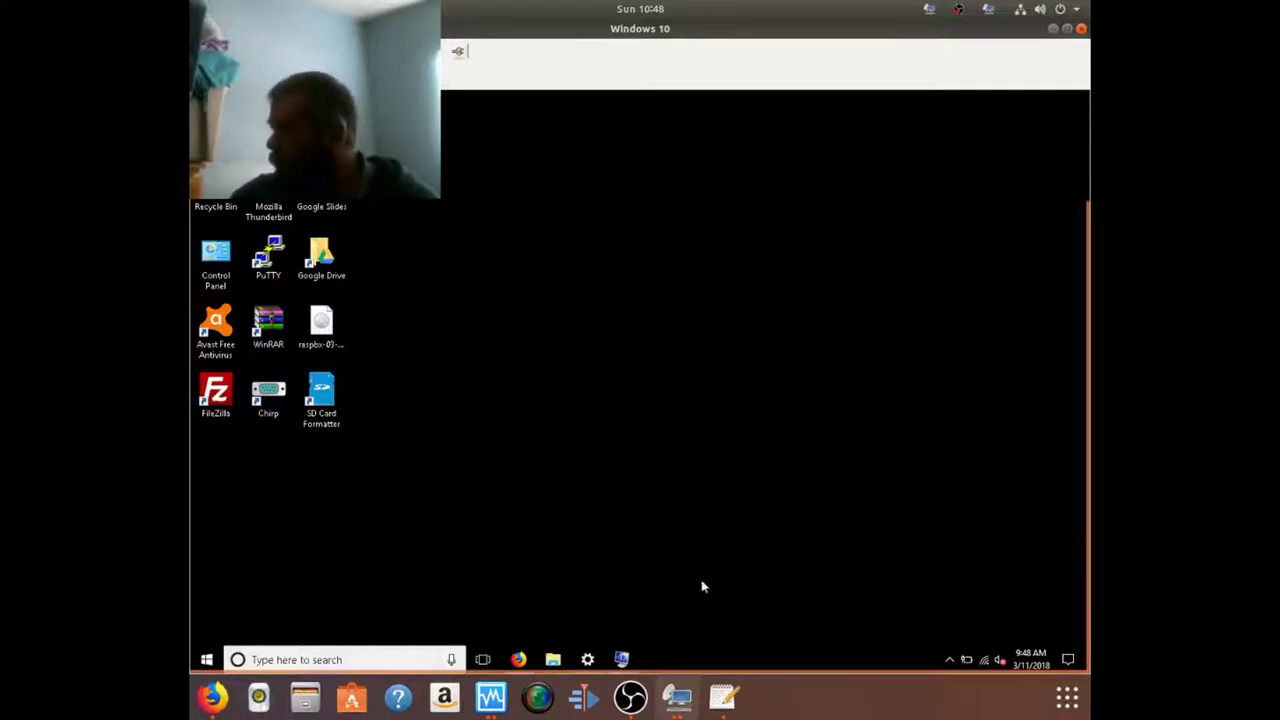
{"action": "left_click", "coordinate": [623, 659]}
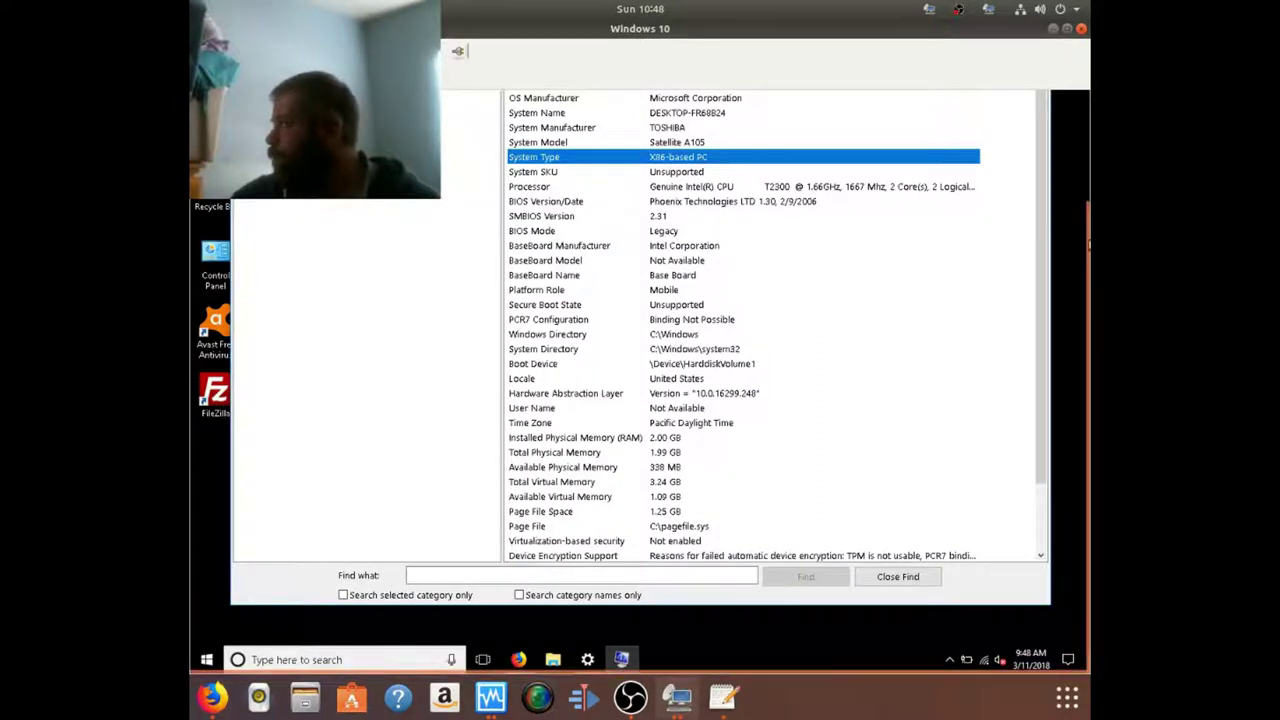
{"action": "scroll", "coordinate": [697, 314], "scroll_direction": "up", "scroll_amount": 3}
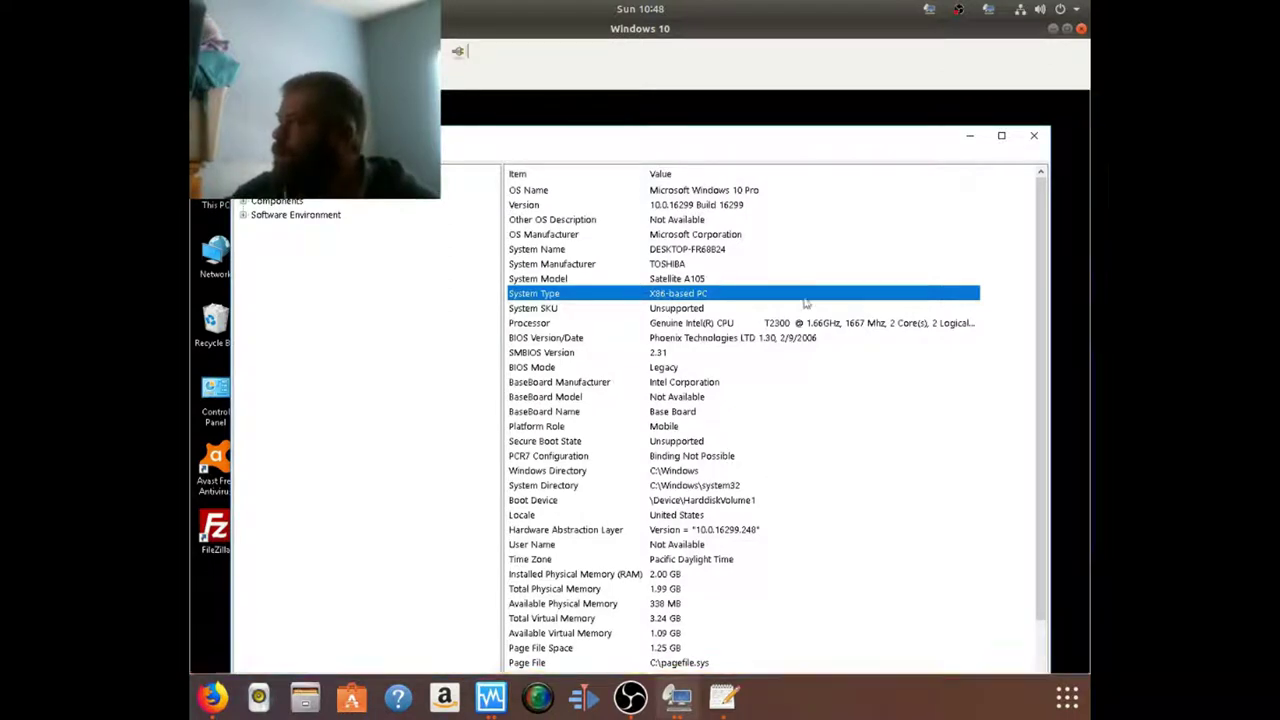
{"action": "left_click", "coordinate": [970, 136]}
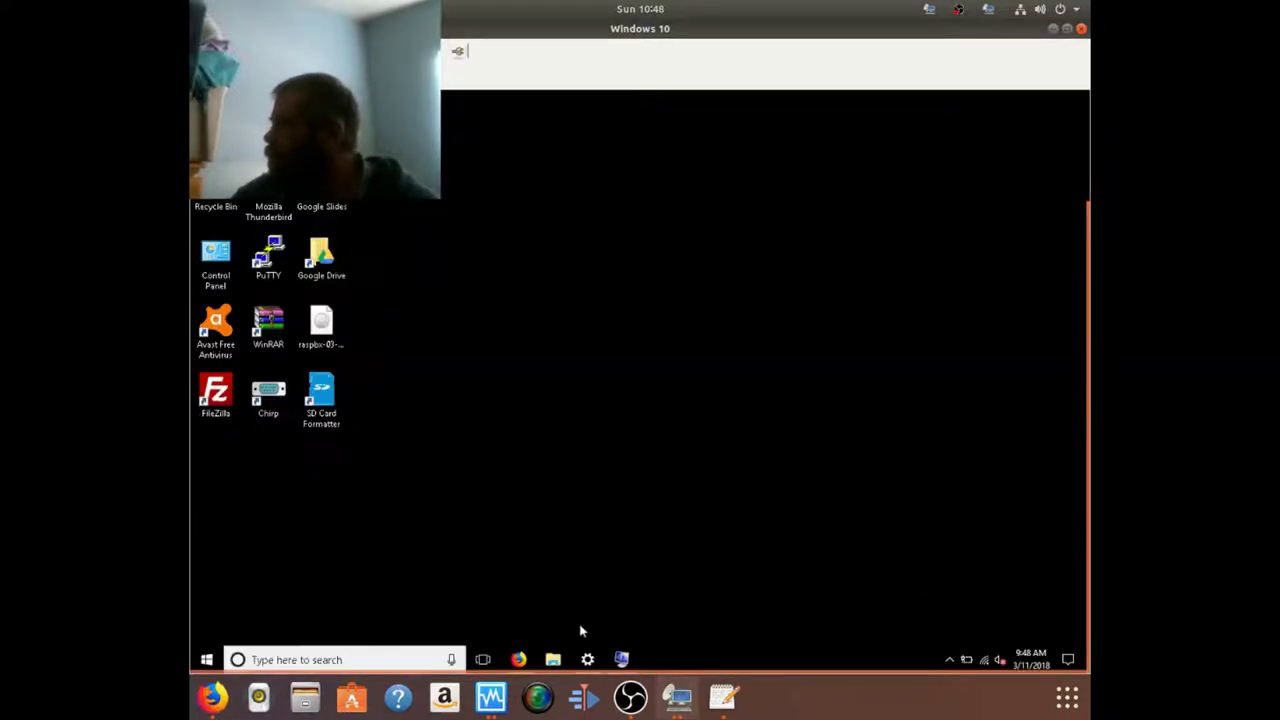
- Check the system type under Device specifications on the Windows Settings About page, and close Settings
{"action": "left_click", "coordinate": [589, 659]}
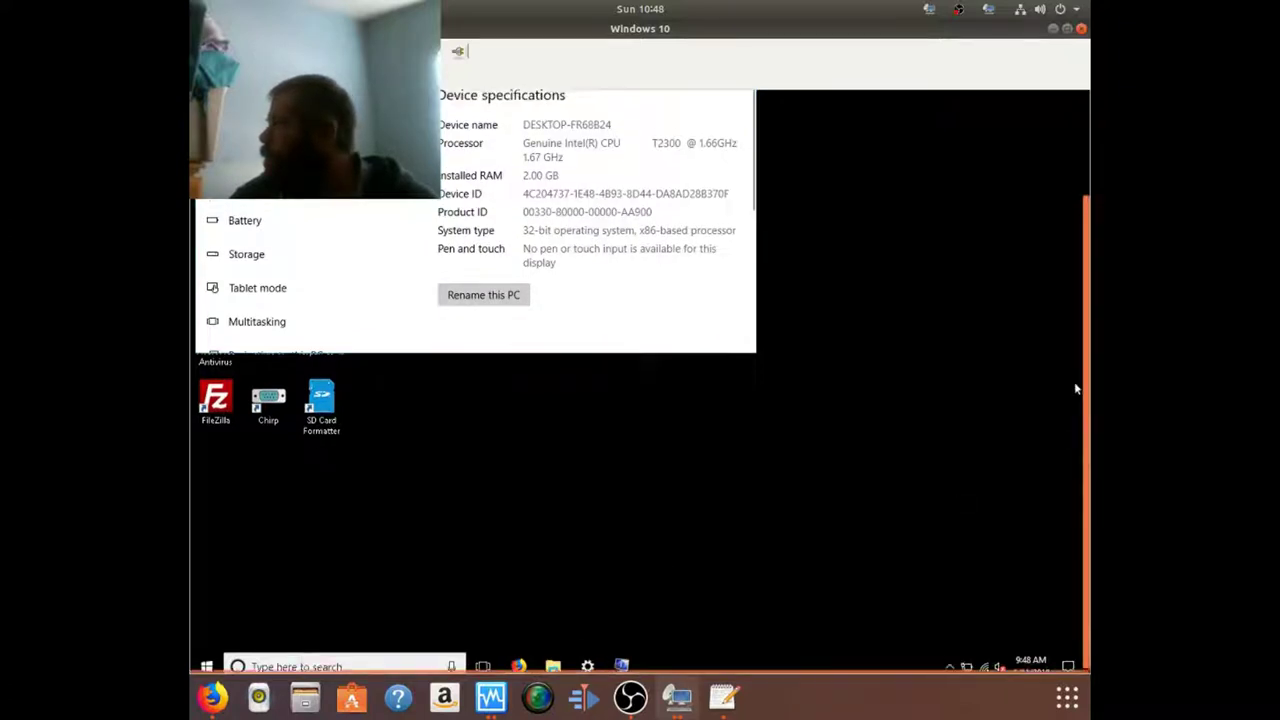
{"action": "scroll", "coordinate": [1074, 380], "scroll_direction": "up", "scroll_amount": 3}
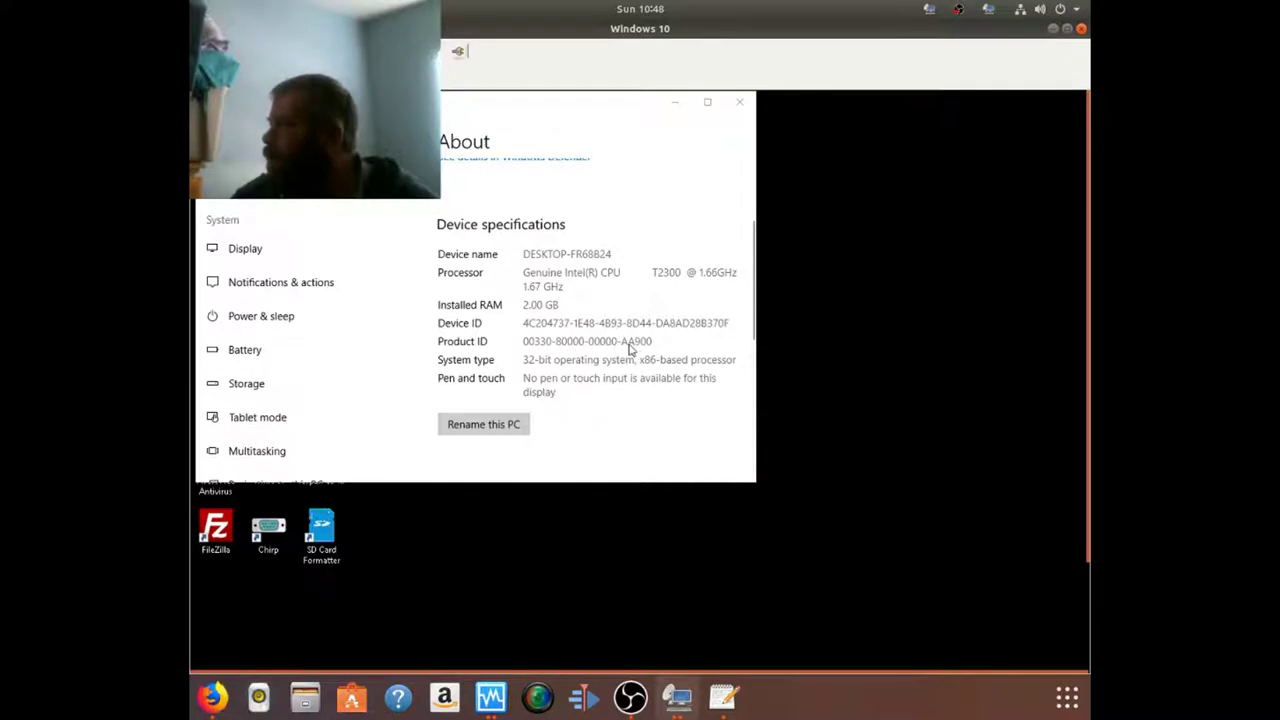
{"action": "left_click", "coordinate": [518, 365]}
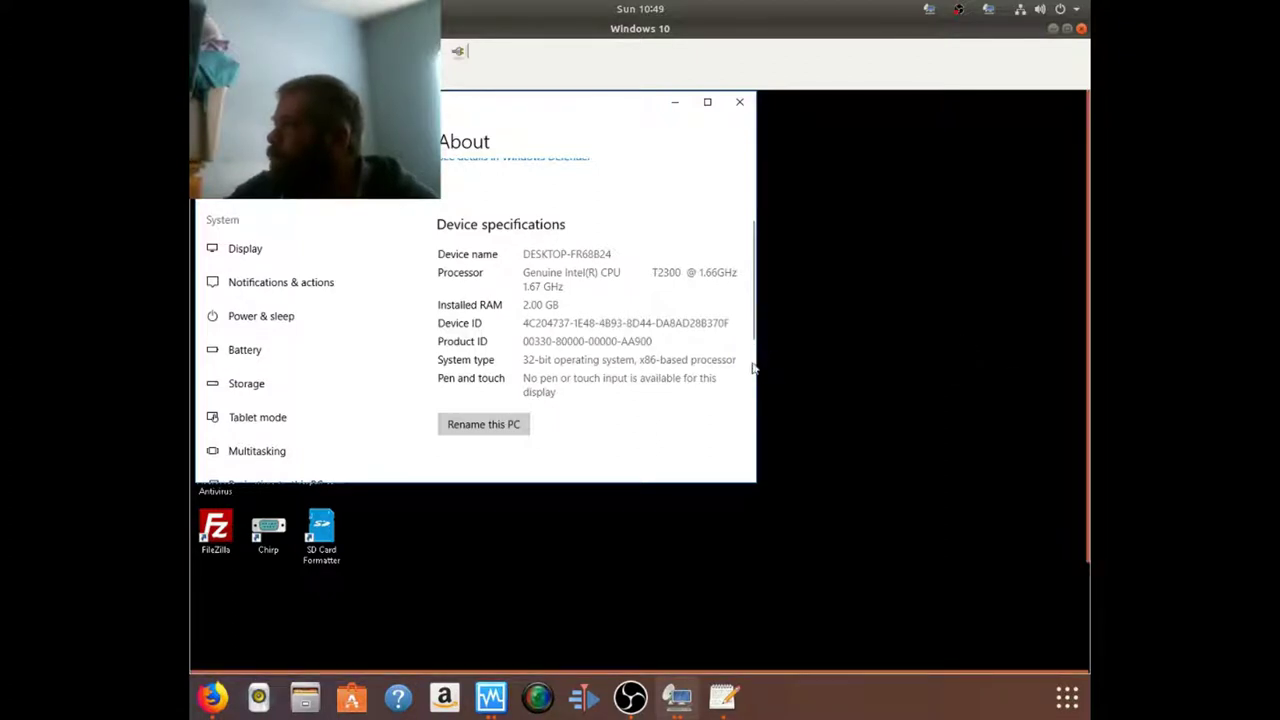
{"action": "scroll", "coordinate": [754, 368], "scroll_direction": "up", "scroll_amount": 1}
{"action": "scroll", "coordinate": [760, 320], "scroll_direction": "up", "scroll_amount": 1}
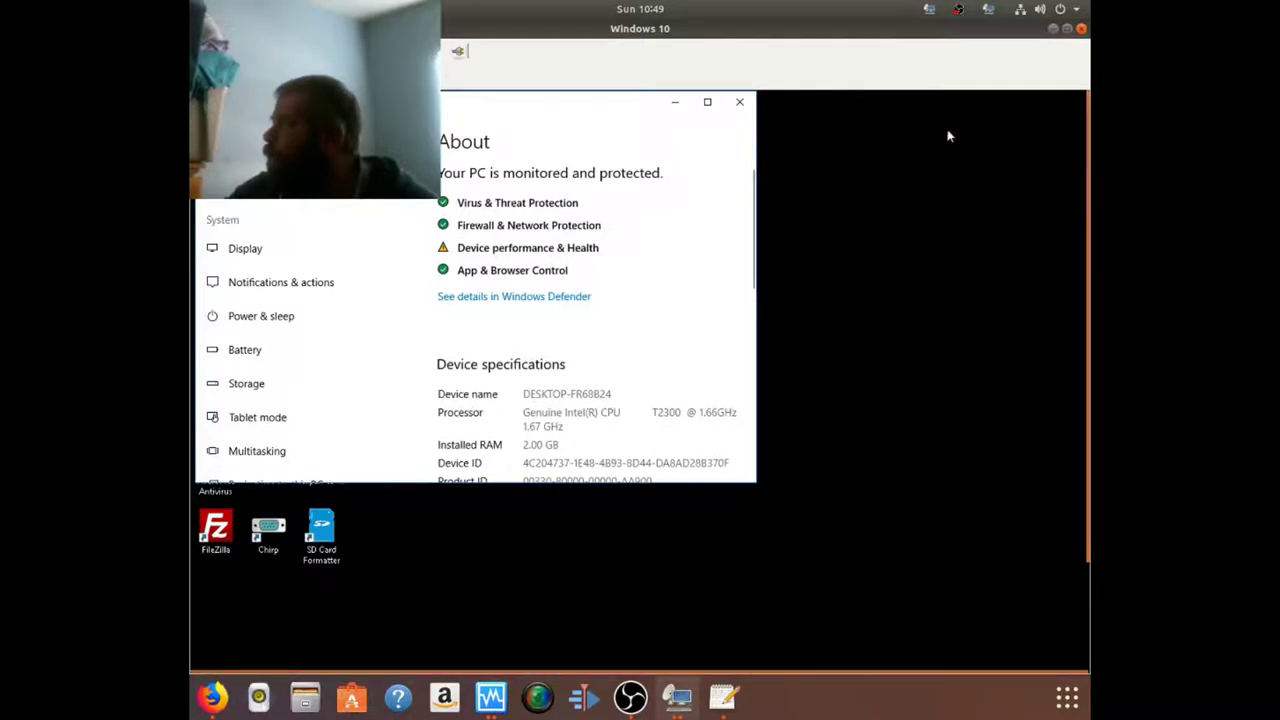
{"action": "left_click", "coordinate": [739, 102]}
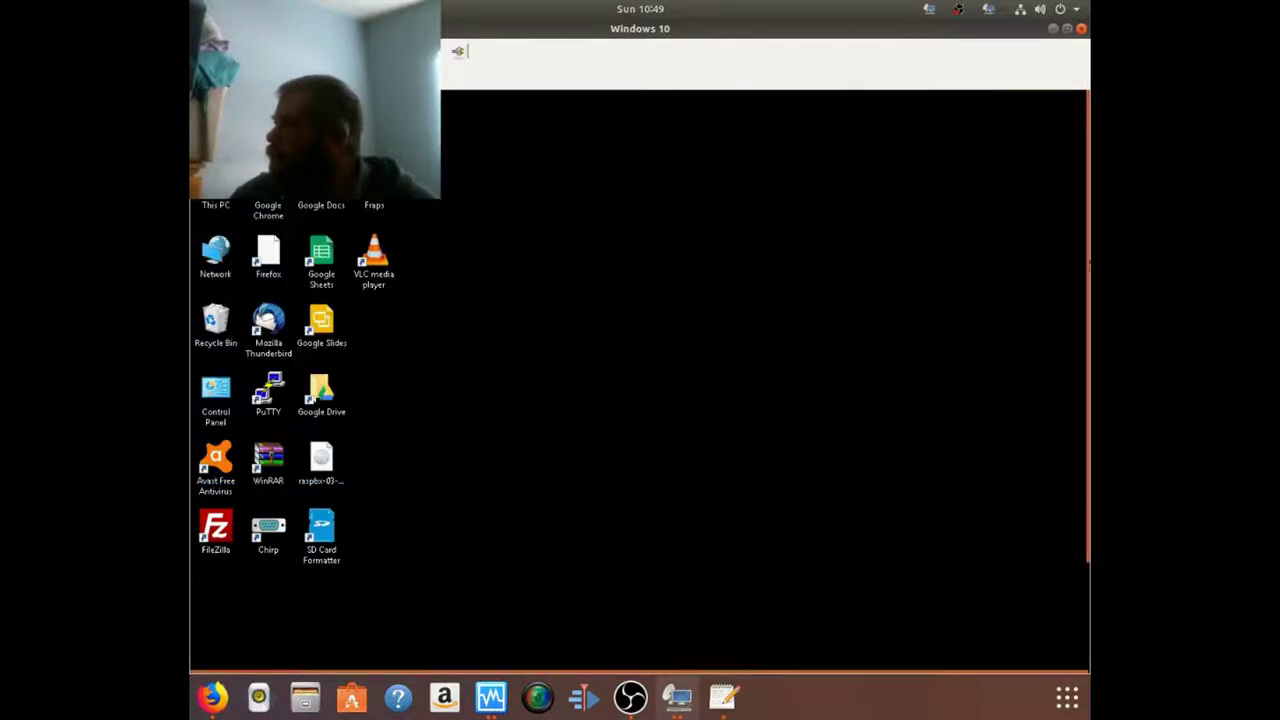
- Launch rufus-2.18 from the Downloads folder of This PC and allow it to make changes to the device
{"action": "scroll", "coordinate": [1086, 241], "scroll_direction": "down", "scroll_amount": 3}
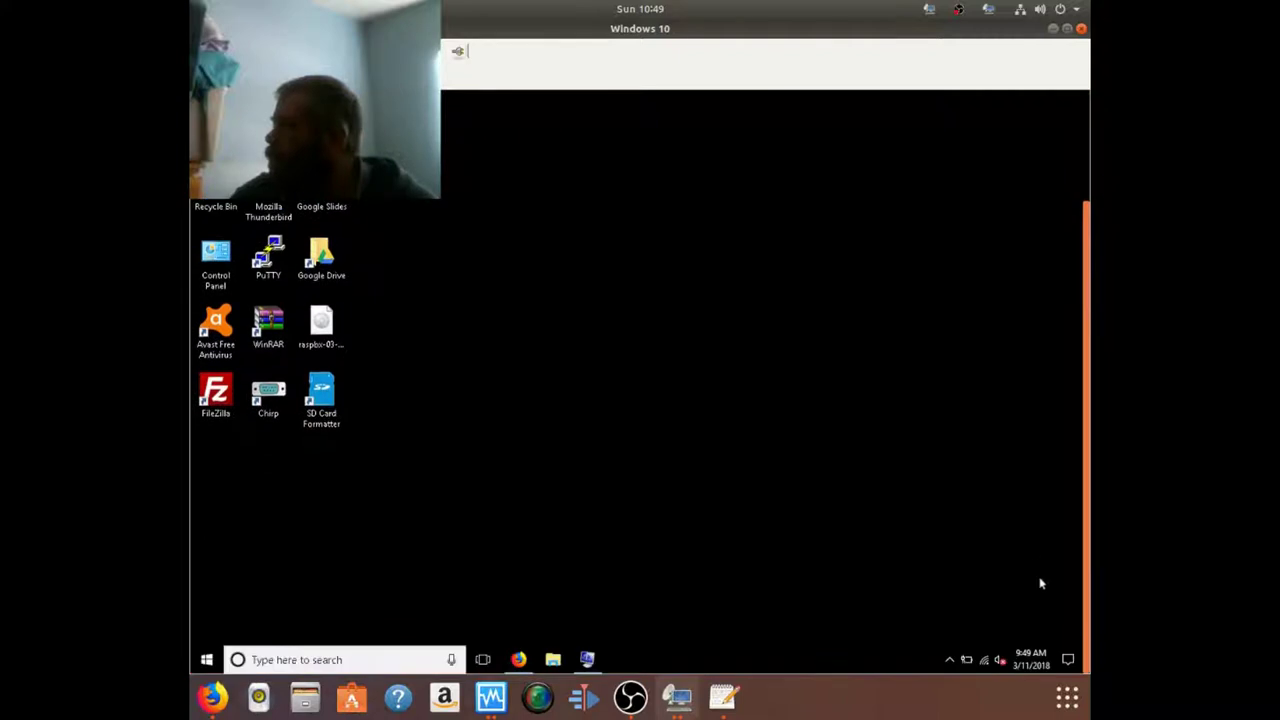
{"action": "scroll", "coordinate": [1026, 232], "scroll_direction": "up", "scroll_amount": 3}
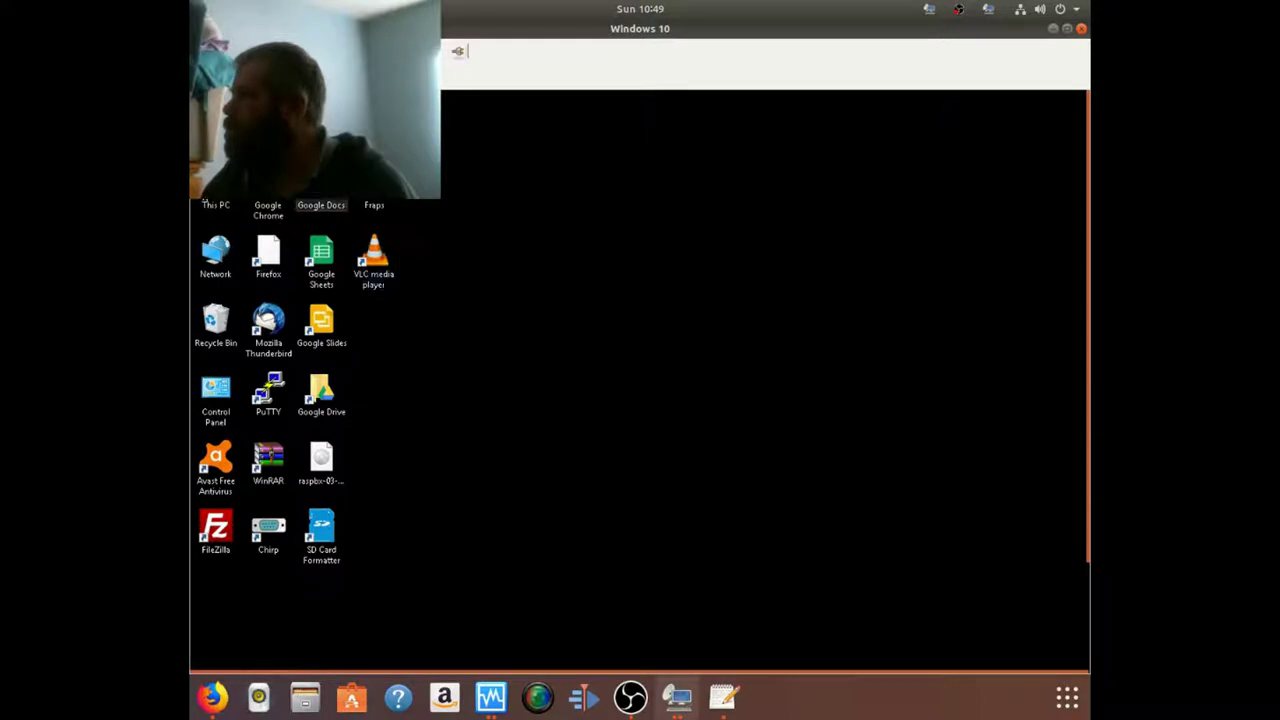
{"action": "right_click", "coordinate": [210, 202]}
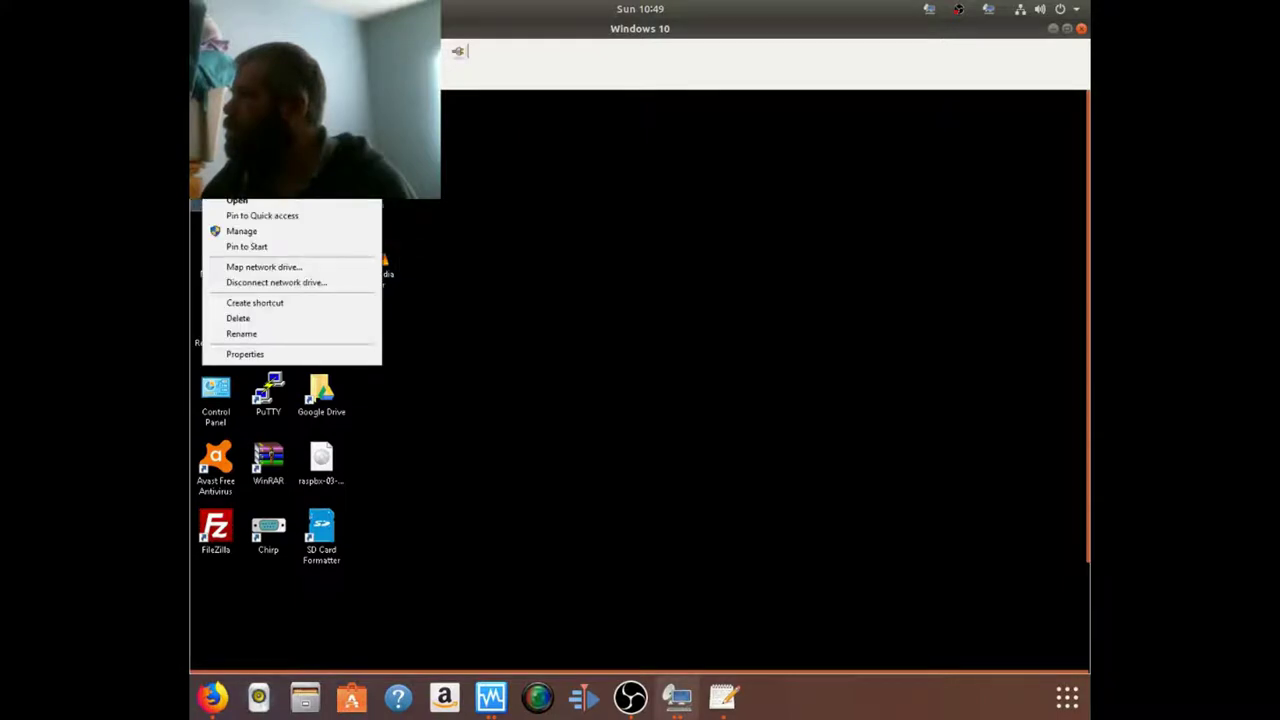
{"action": "left_click", "coordinate": [220, 202]}
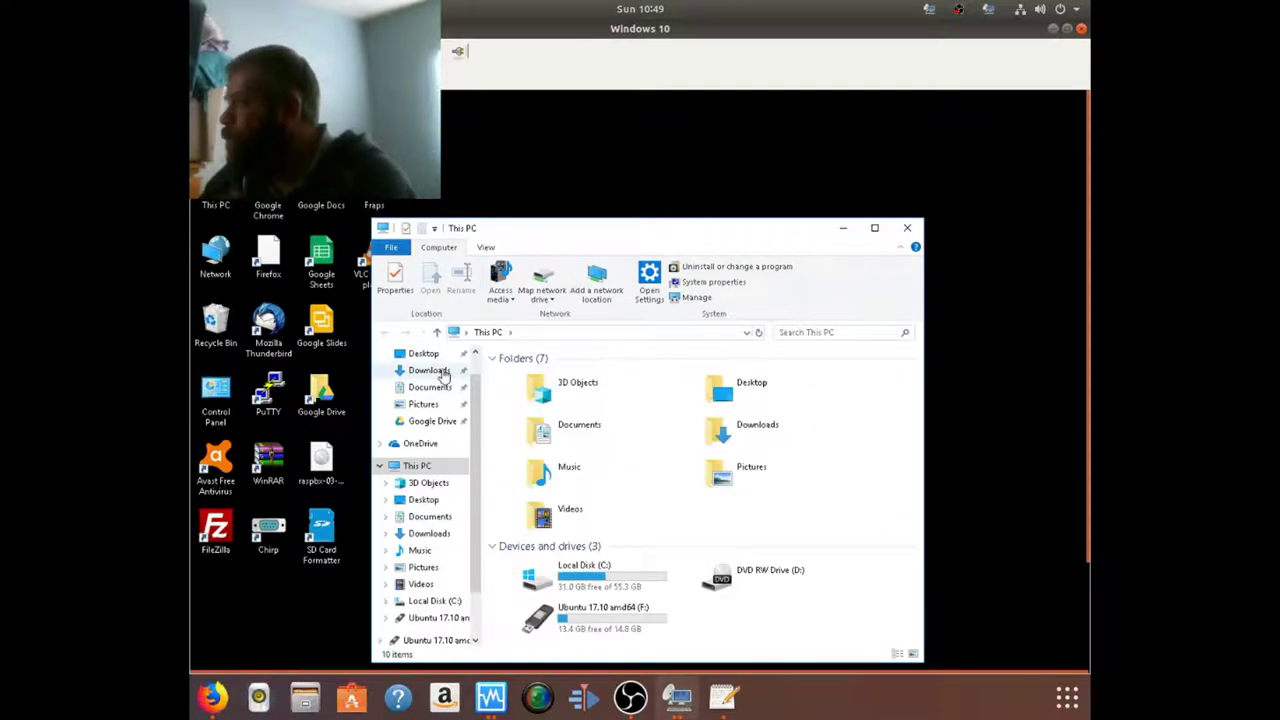
{"action": "left_click", "coordinate": [443, 372]}
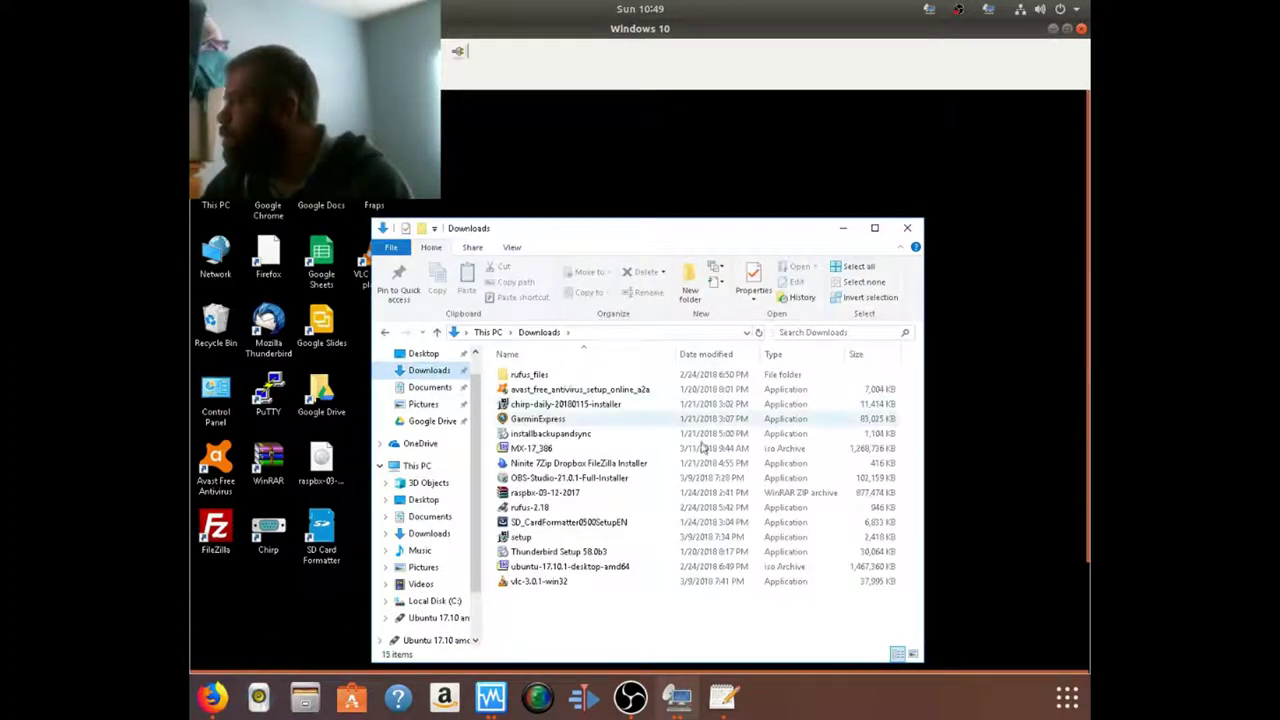
{"action": "double_click", "coordinate": [545, 508]}
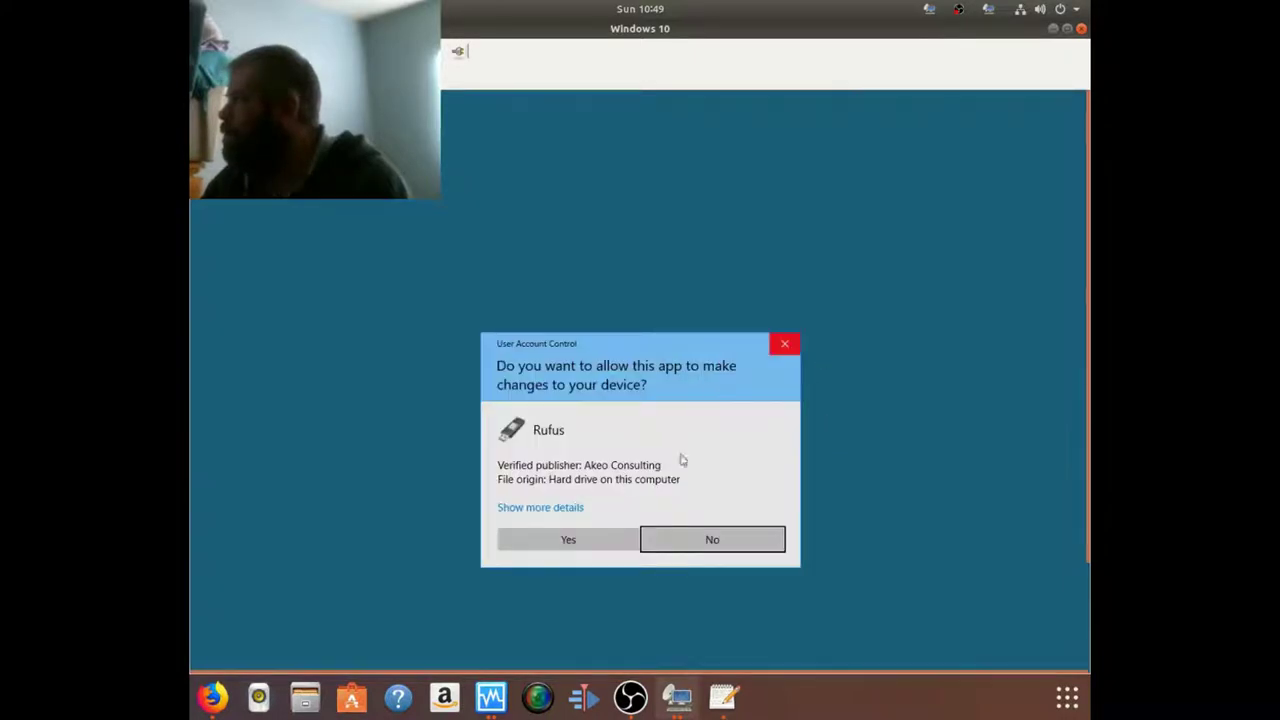
{"action": "left_click", "coordinate": [587, 542]}
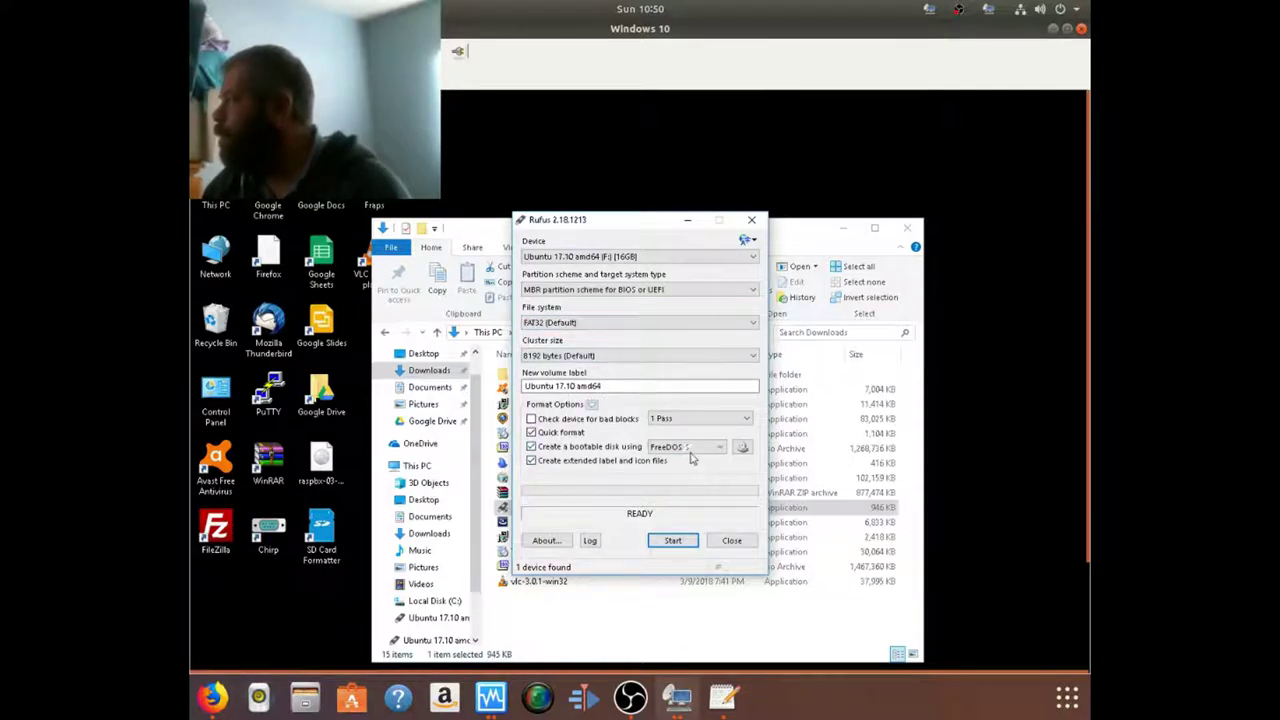
- Load the MX-17_386 ISO into Rufus and write it to the 16GB F: drive in ISO Image mode, accepting the data erasure
{"action": "left_click", "coordinate": [741, 449]}
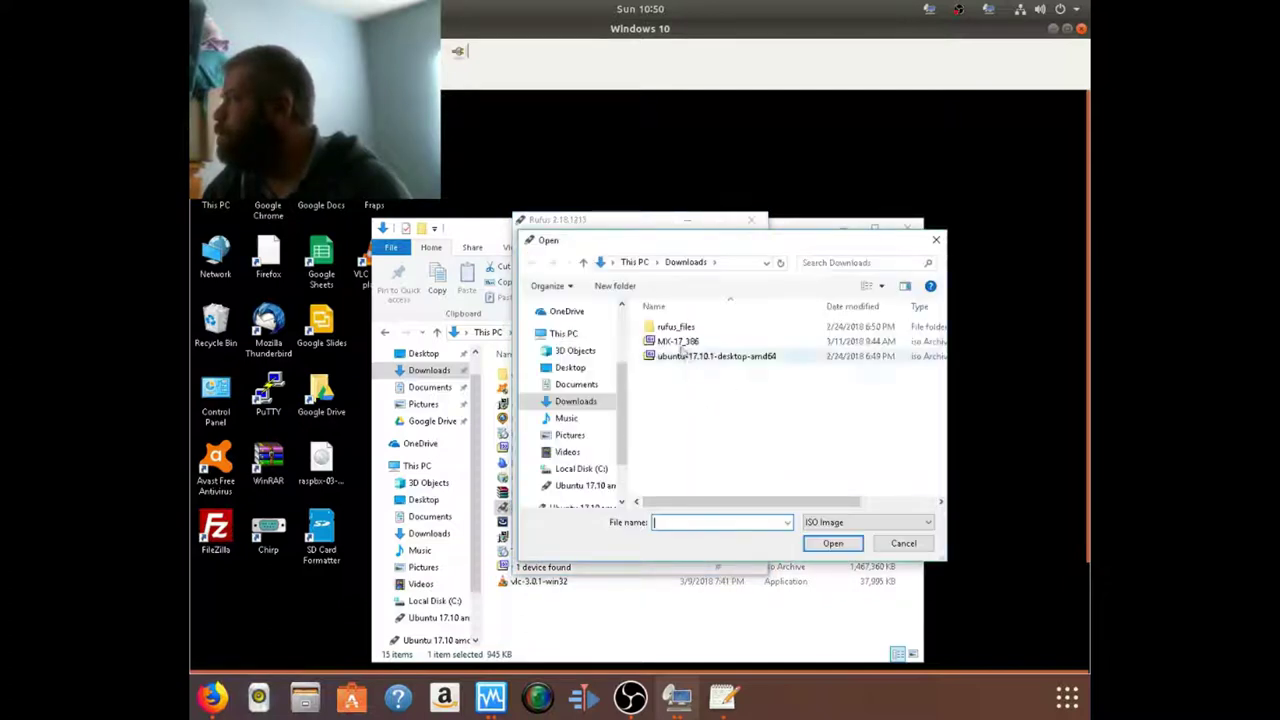
{"action": "double_click", "coordinate": [675, 342]}
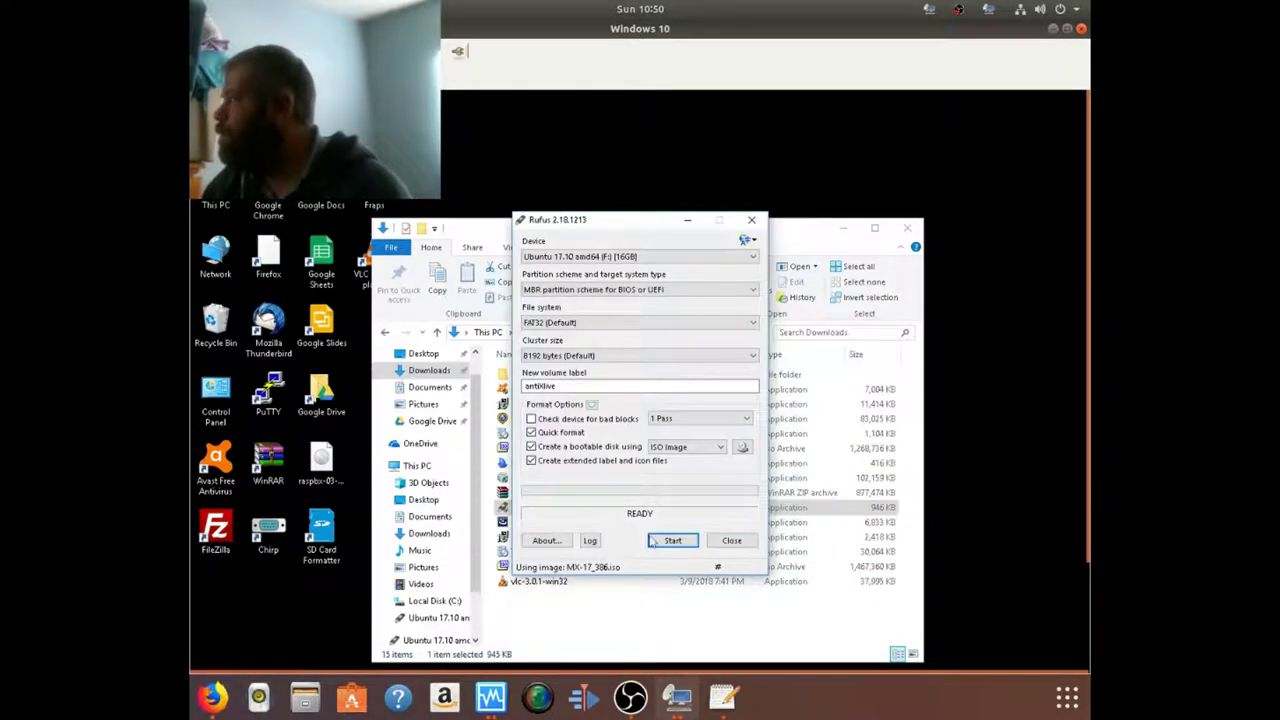
{"action": "left_click", "coordinate": [672, 541]}
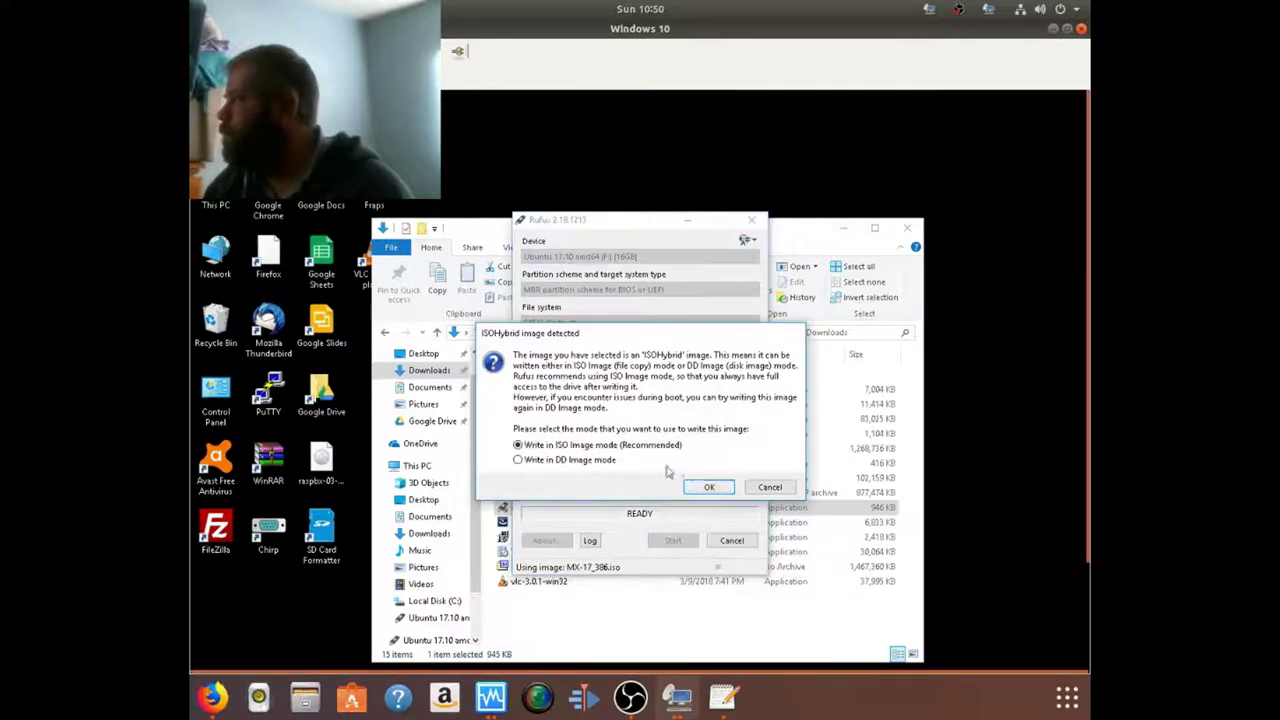
{"action": "left_click", "coordinate": [705, 490]}
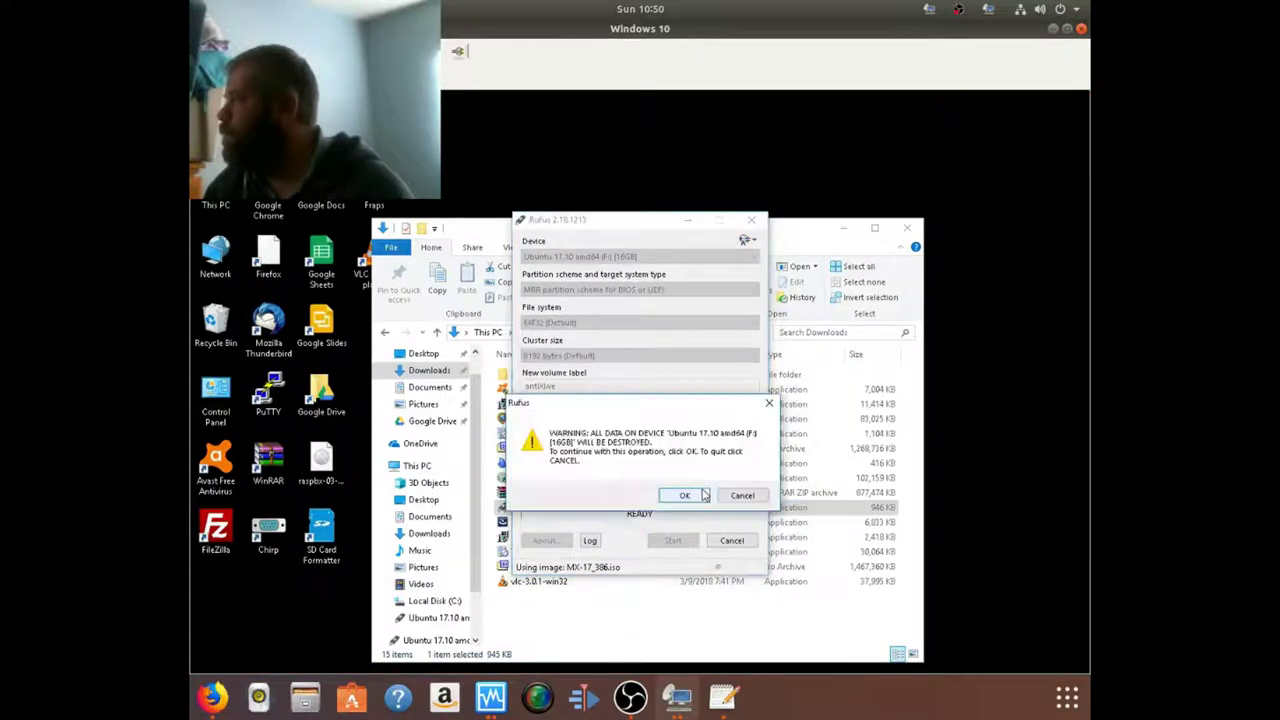
{"action": "left_click", "coordinate": [684, 496]}
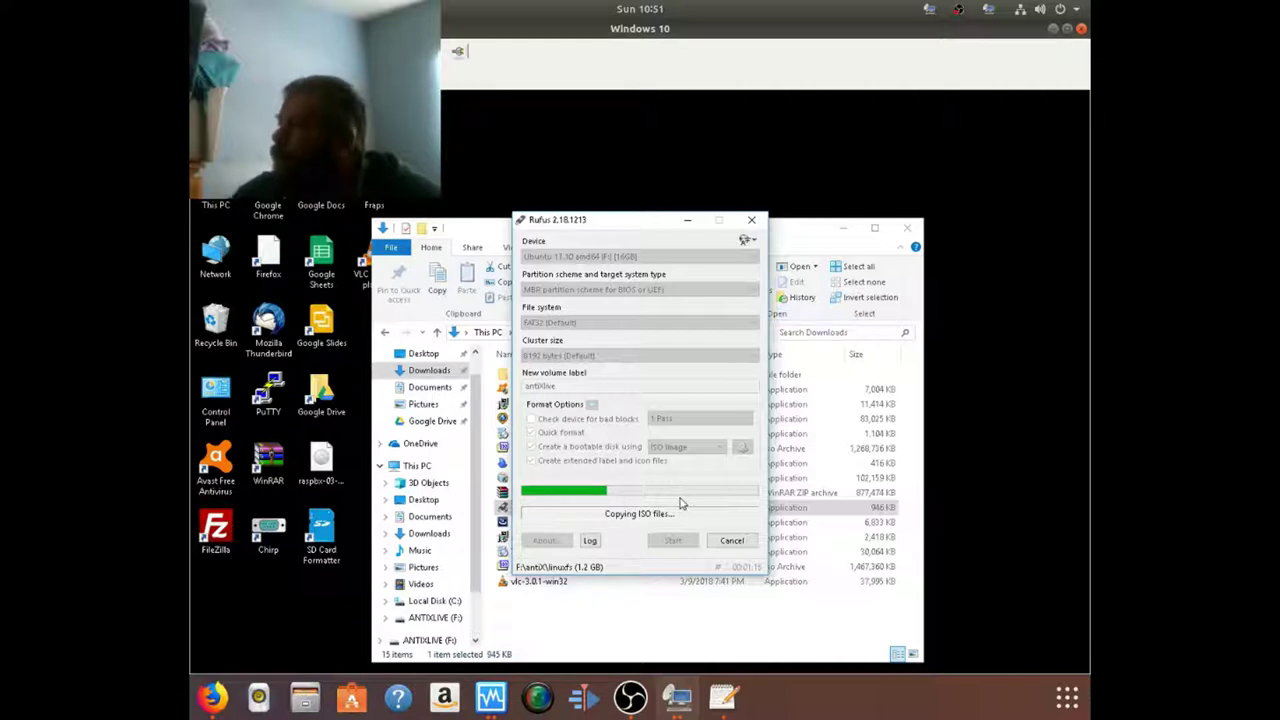
- Switch to VirtualBox to view the running freepbx virtual machine, and minimize its window
{"action": "left_click", "coordinate": [493, 704]}
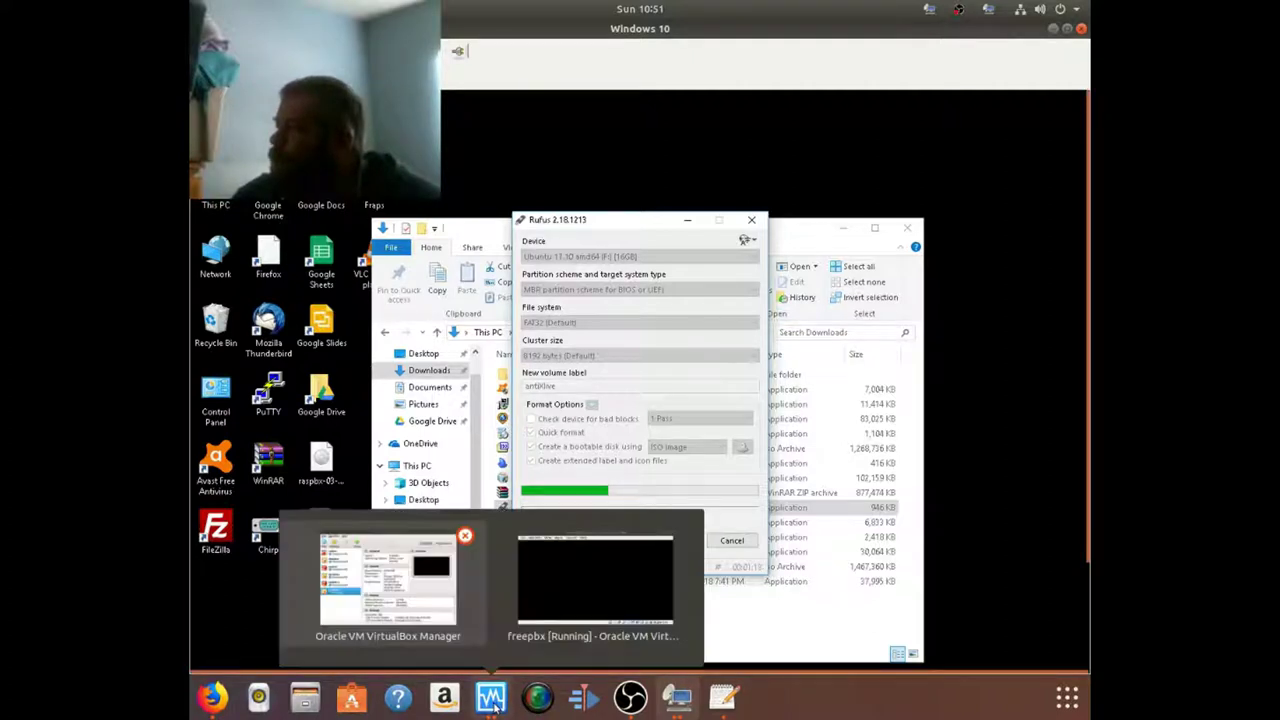
{"action": "left_click", "coordinate": [595, 580]}
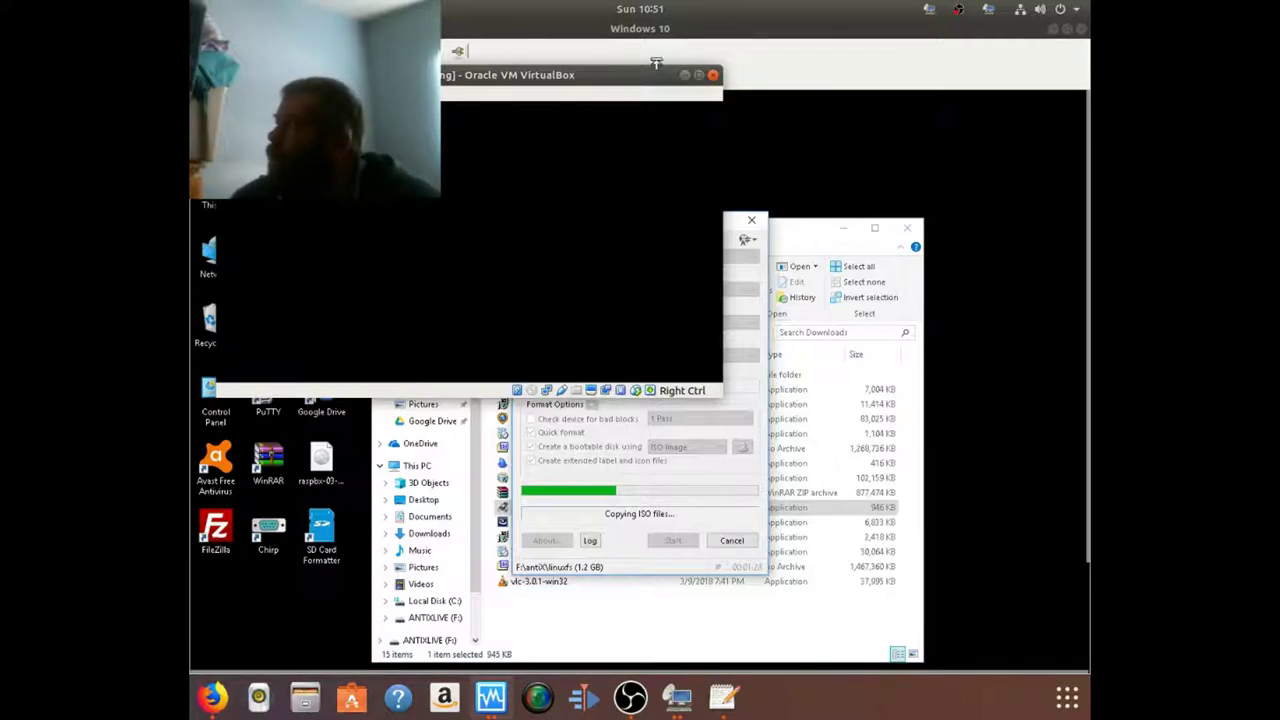
{"action": "left_click", "coordinate": [684, 76]}
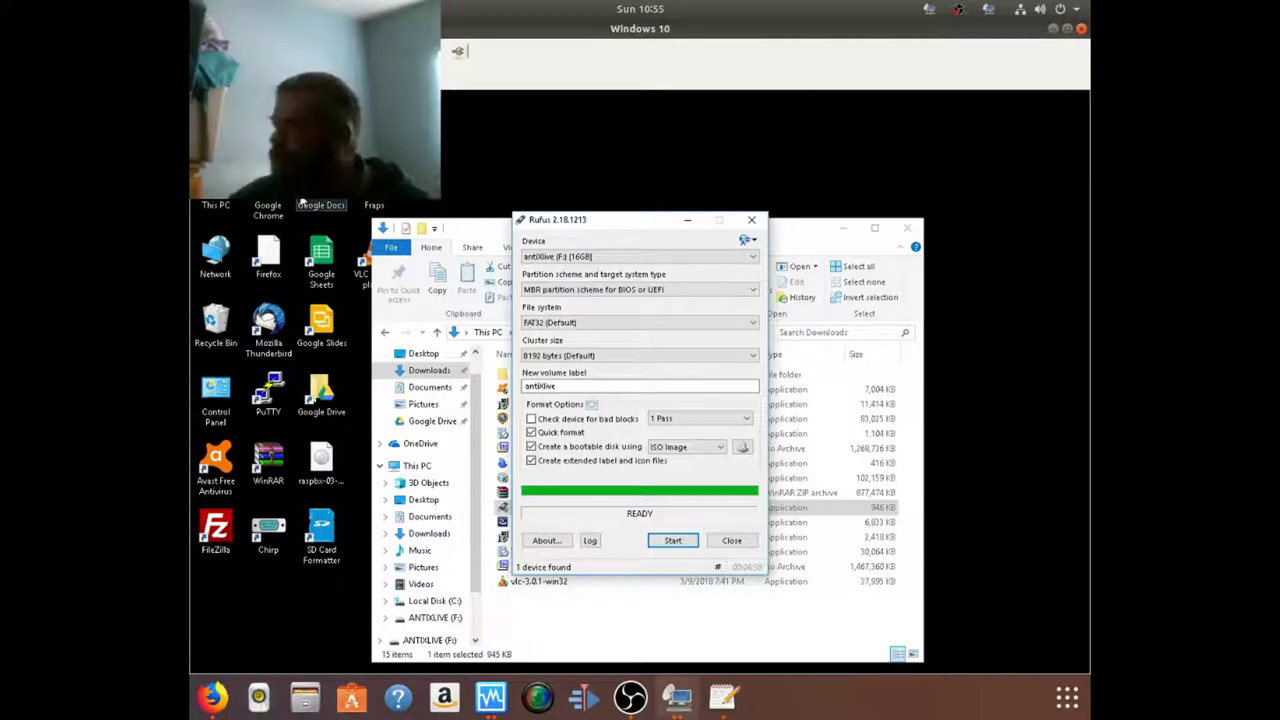
- Close Rufus and the Downloads folder window
{"action": "left_click", "coordinate": [733, 540]}
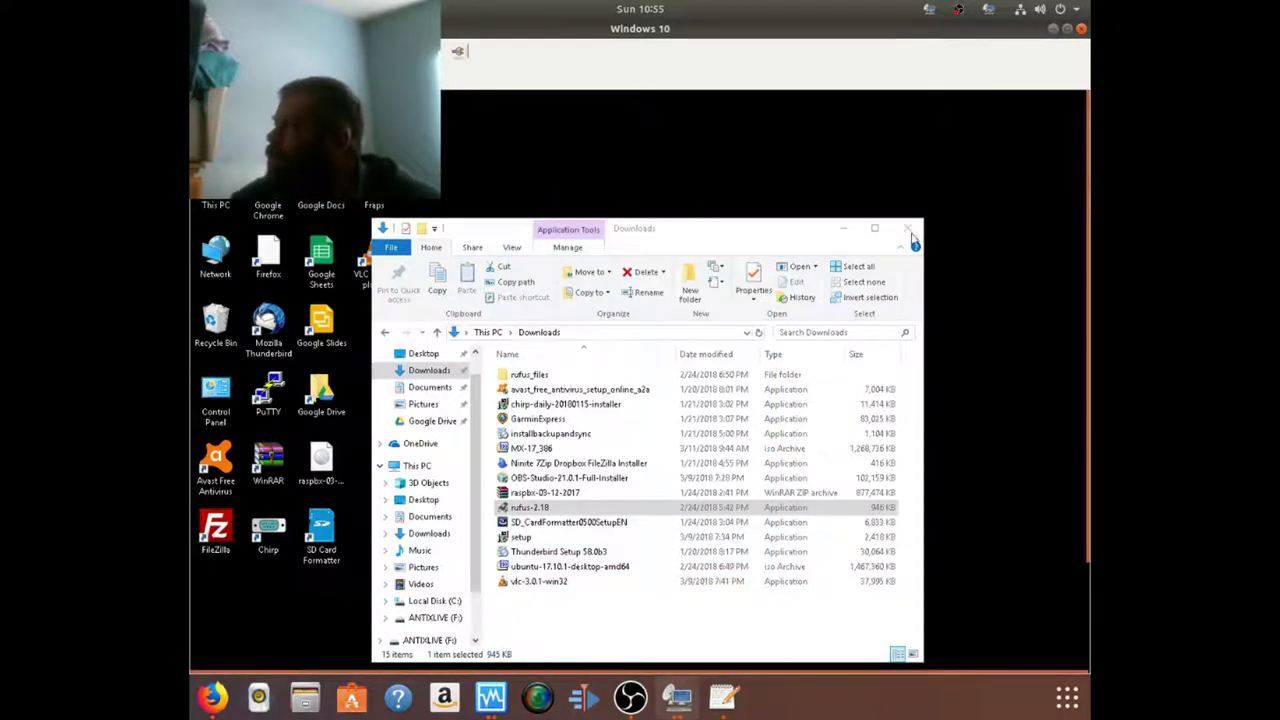
{"action": "left_click", "coordinate": [908, 232]}
{"action": "left_click", "coordinate": [908, 232]}
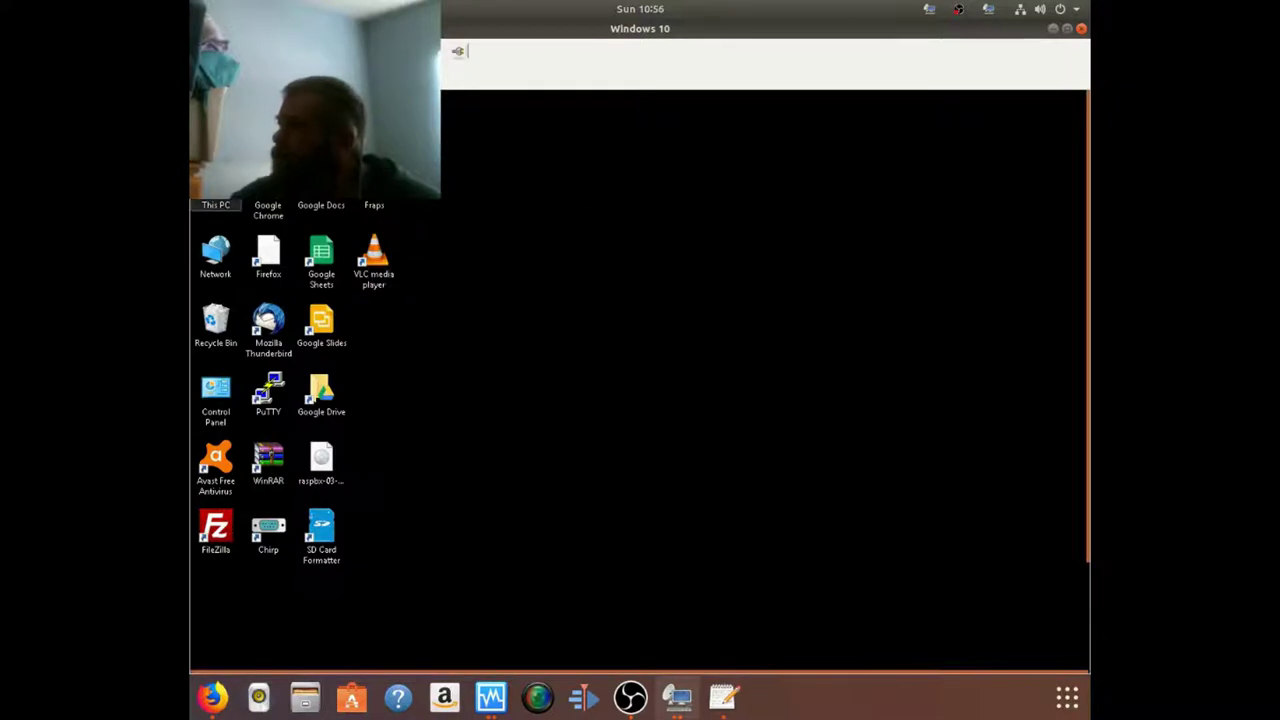
- Look through the Pictures, Camera Roll, Downloads and Documents folders from This PC, and close the Explorer window
{"action": "key", "text": "Return"}
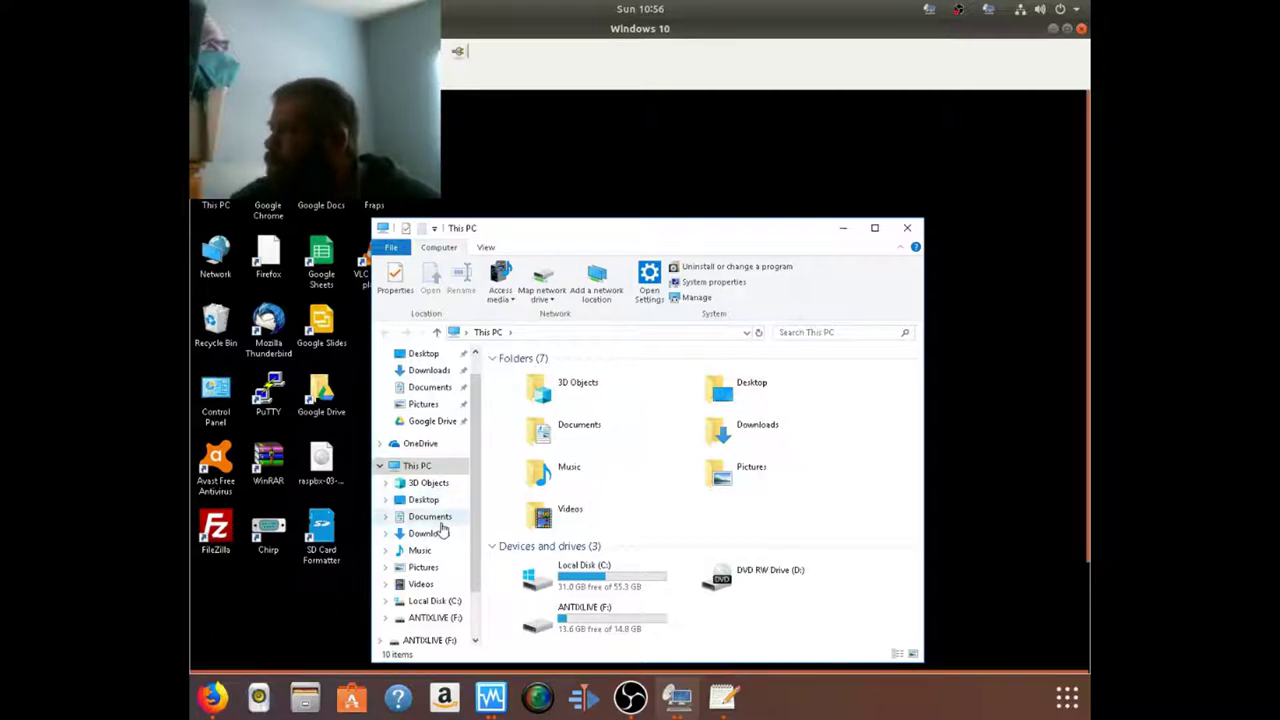
{"action": "left_click", "coordinate": [432, 569]}
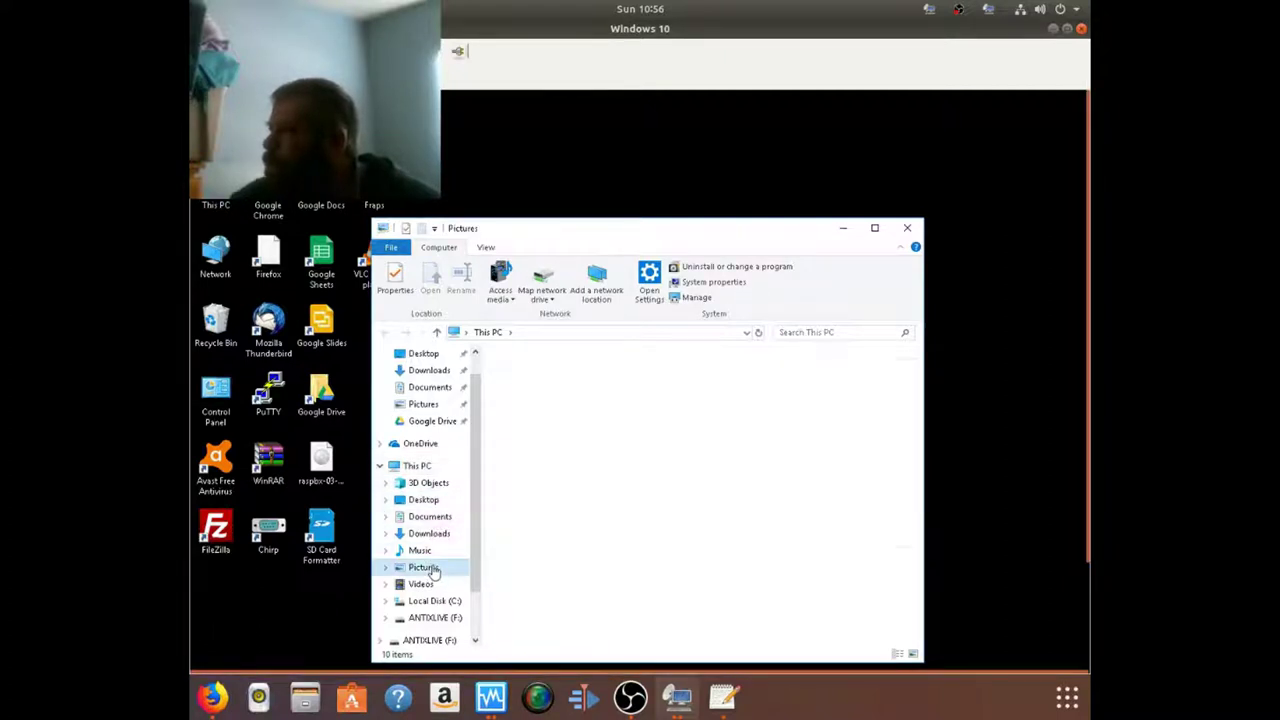
{"action": "left_click", "coordinate": [536, 408]}
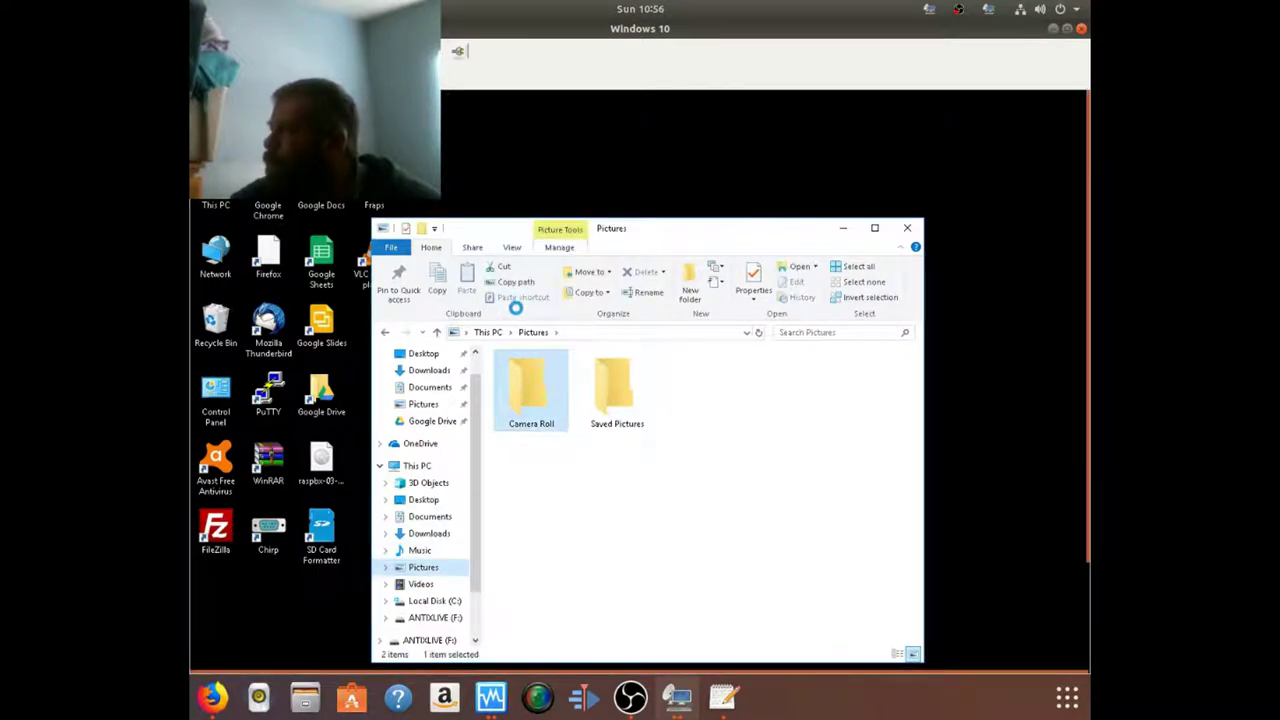
{"action": "right_click", "coordinate": [530, 380]}
{"action": "left_click", "coordinate": [522, 378]}
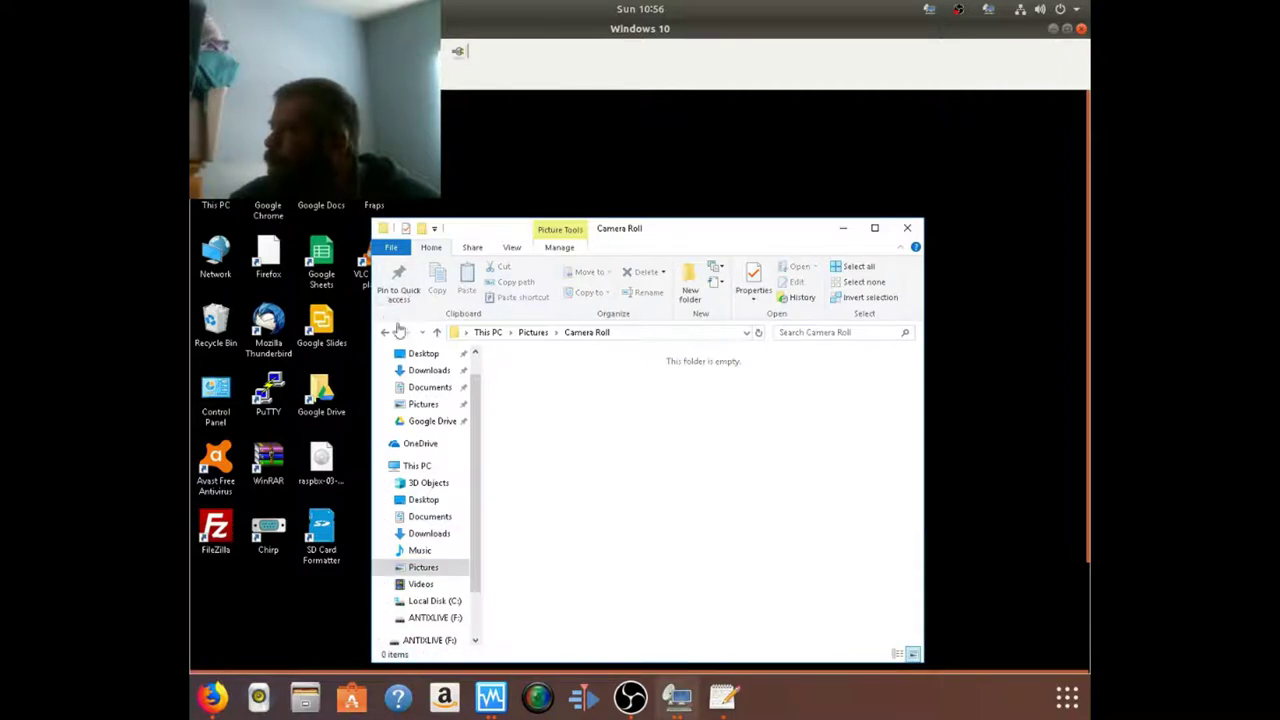
{"action": "left_click", "coordinate": [425, 550]}
{"action": "left_click", "coordinate": [428, 536]}
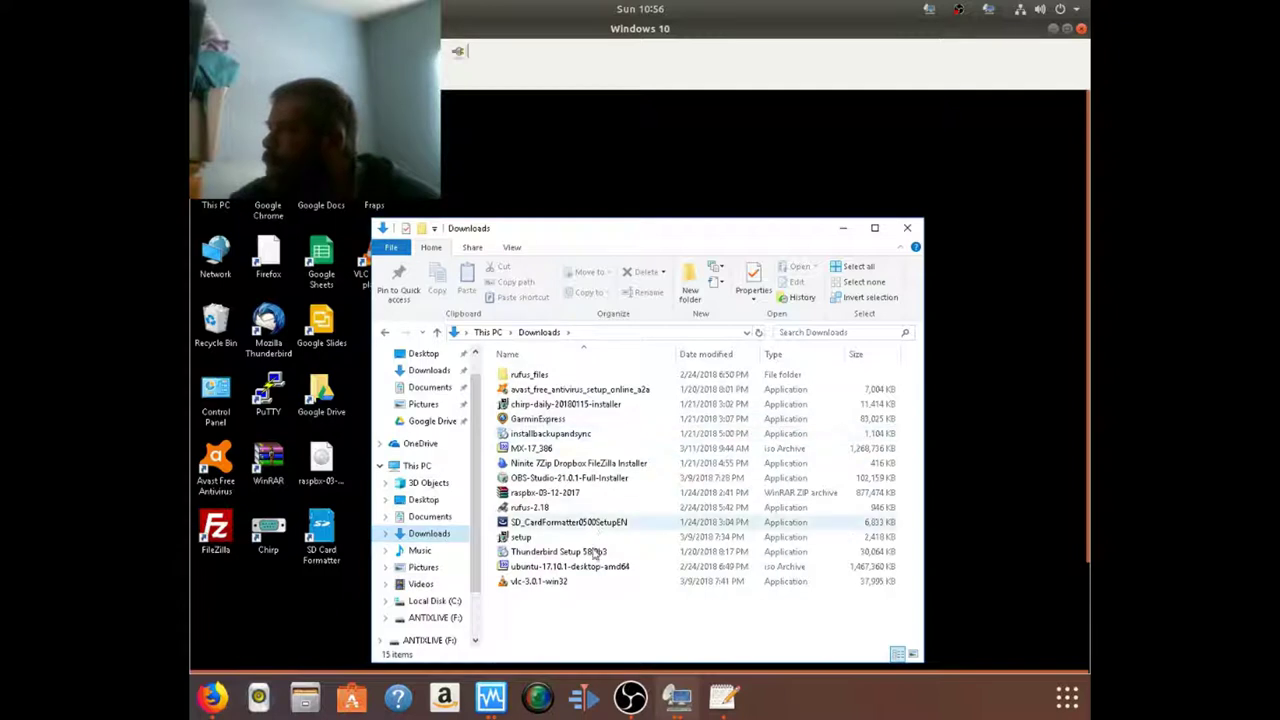
{"action": "left_click", "coordinate": [450, 517]}
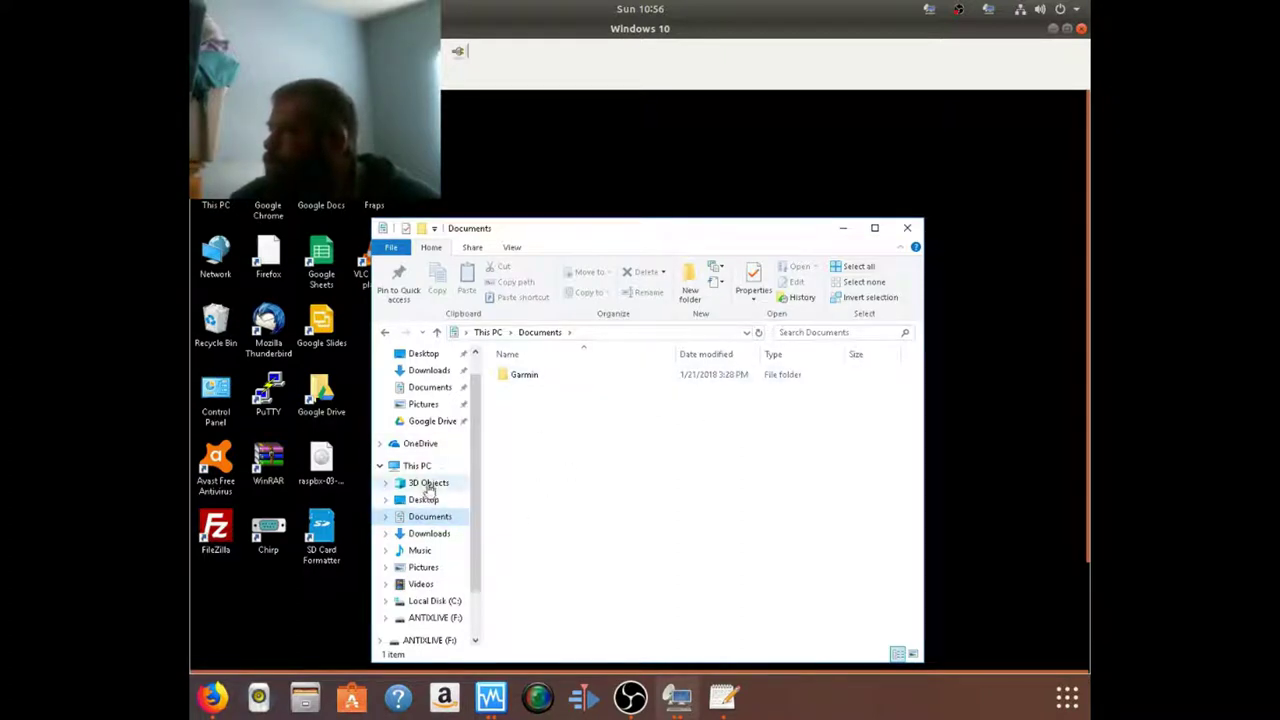
{"action": "scroll", "coordinate": [428, 487], "scroll_direction": "down", "scroll_amount": 1}
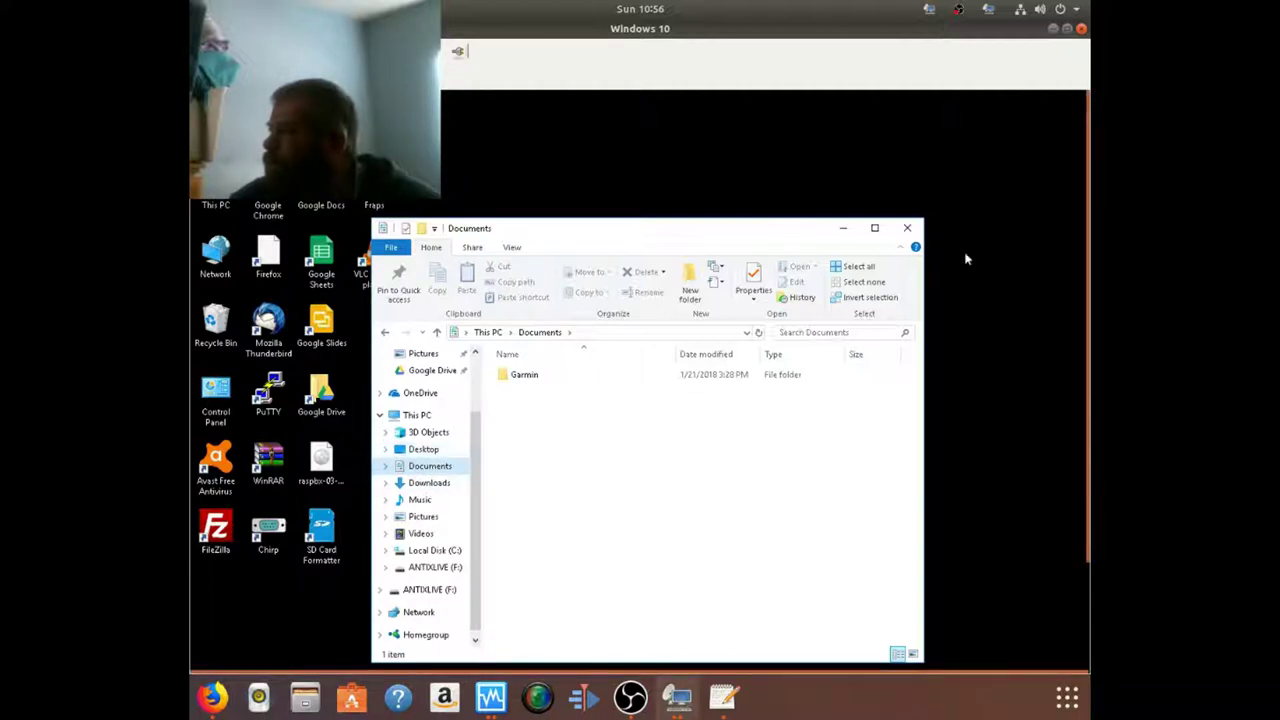
{"action": "left_click", "coordinate": [908, 229]}
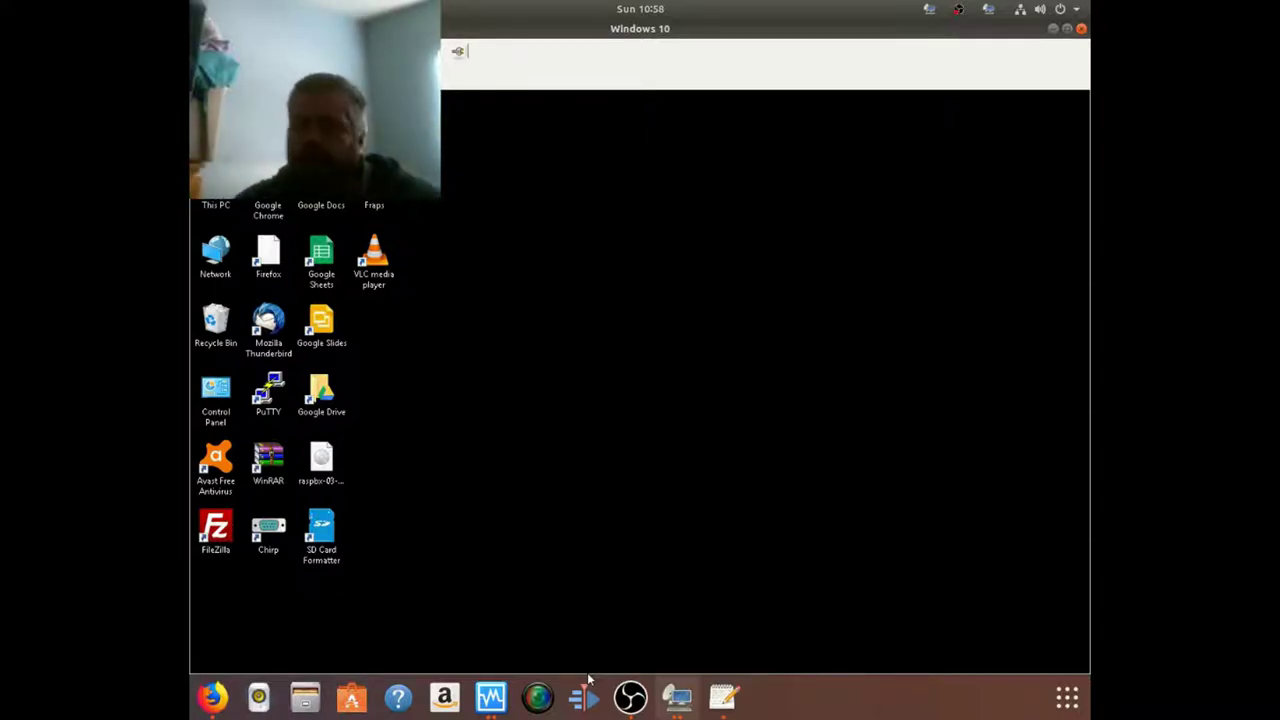
- Switch to OBS and stop the running recording
{"action": "left_click", "coordinate": [669, 632]}
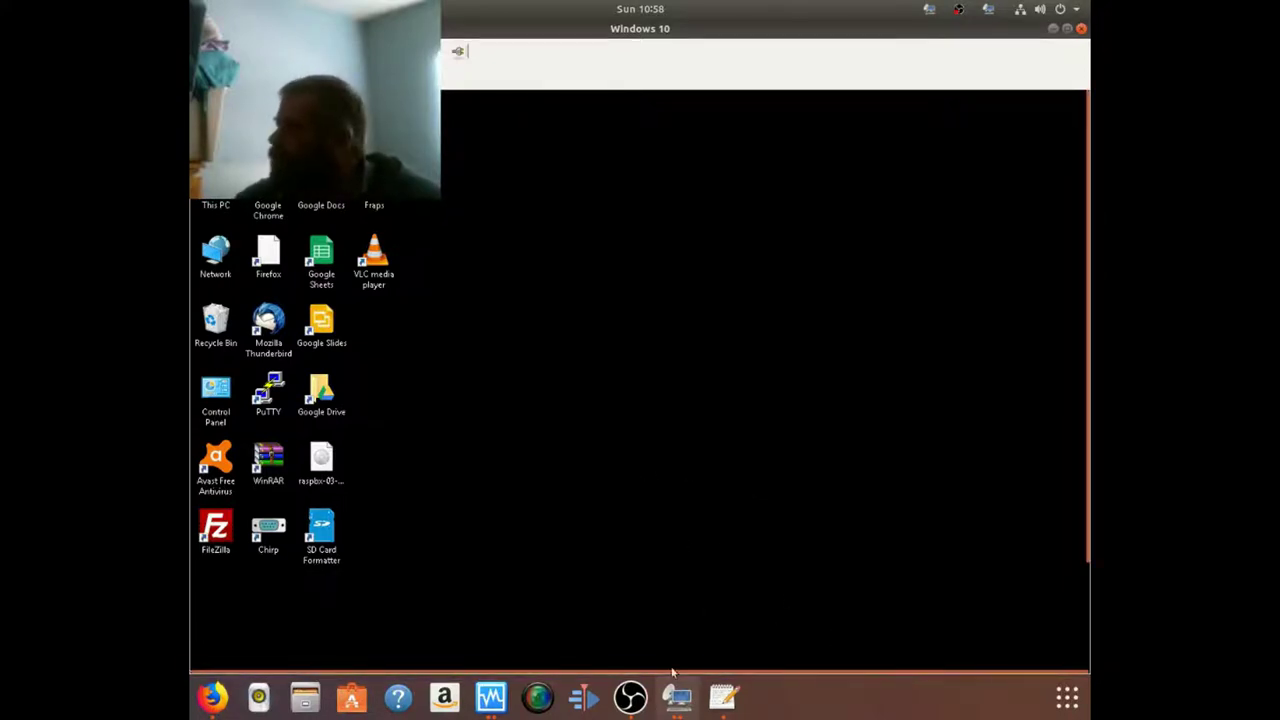
{"action": "left_click", "coordinate": [630, 697]}
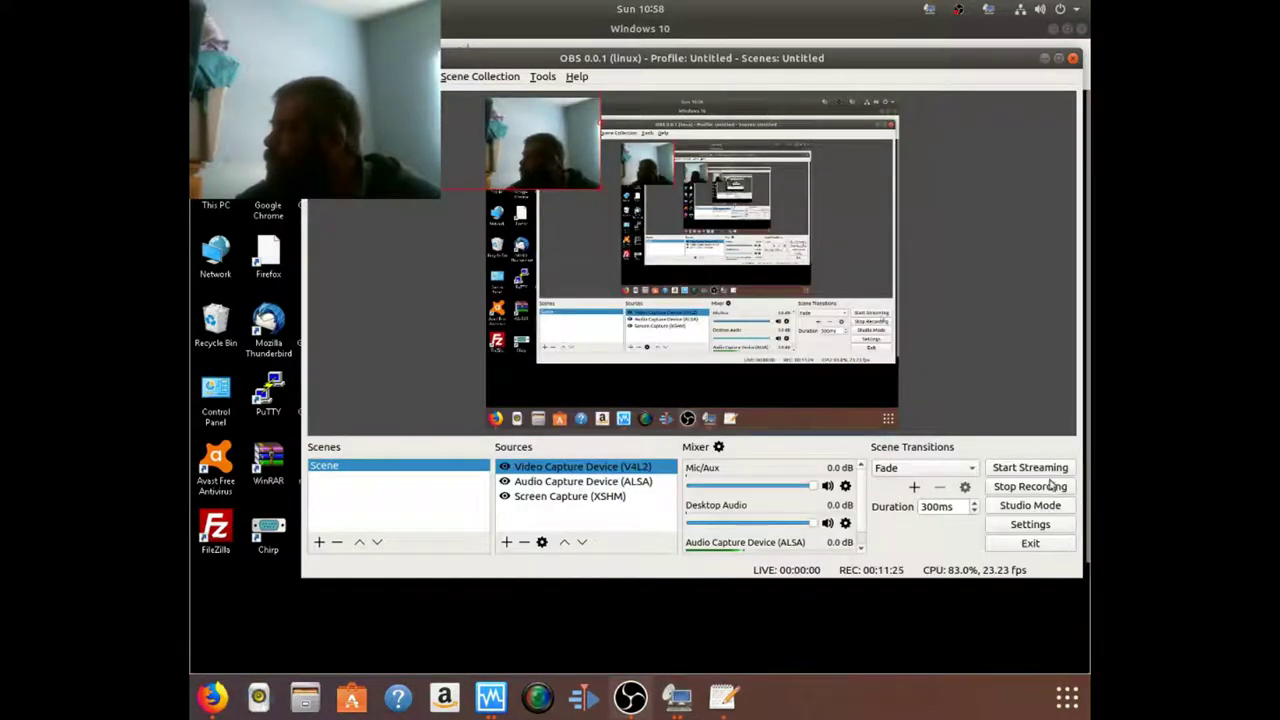
{"action": "left_click", "coordinate": [1030, 487]}
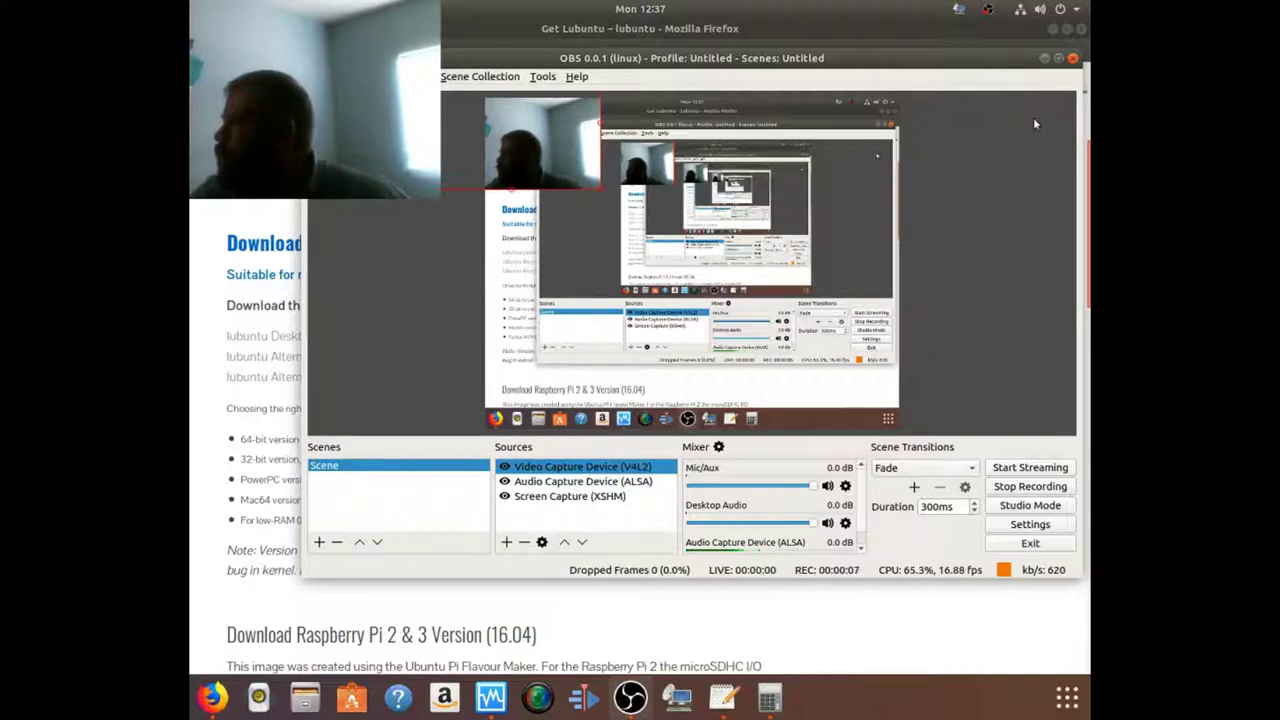
- Minimize OBS and load the lubuntu.net home page in Firefox in place of its downloads page
{"action": "left_click", "coordinate": [1044, 58]}
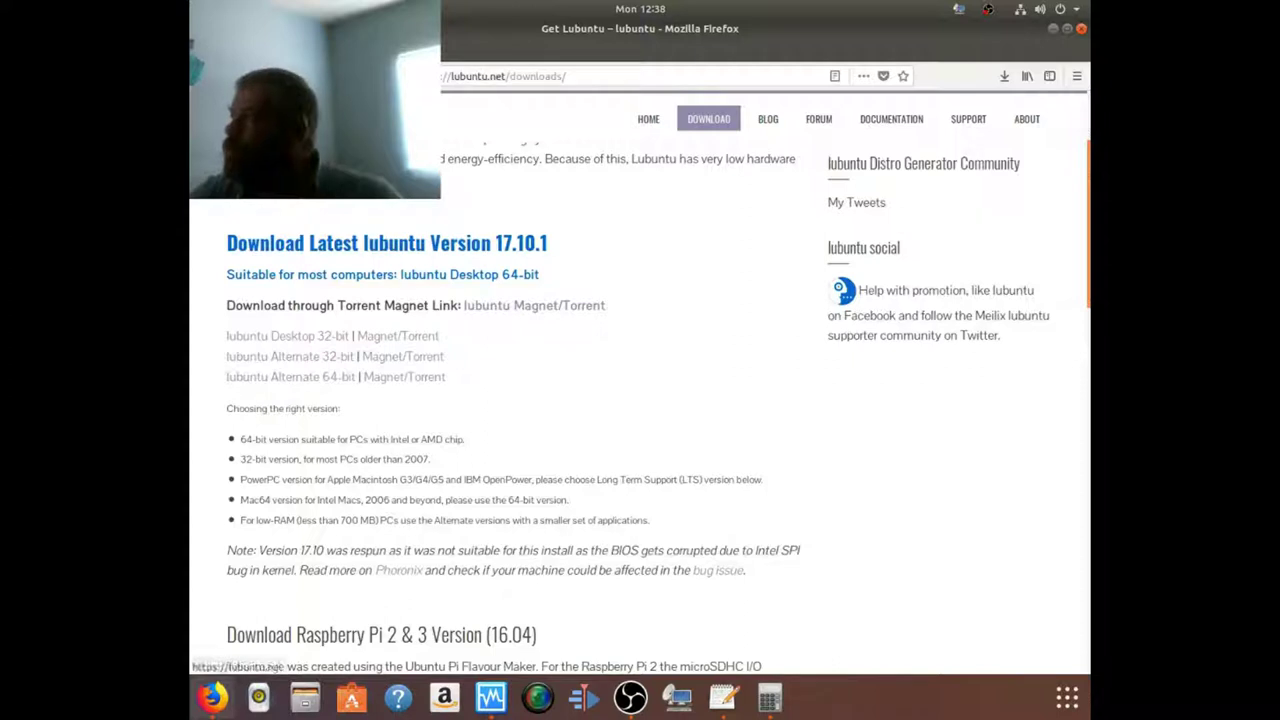
{"action": "left_click", "coordinate": [386, 243]}
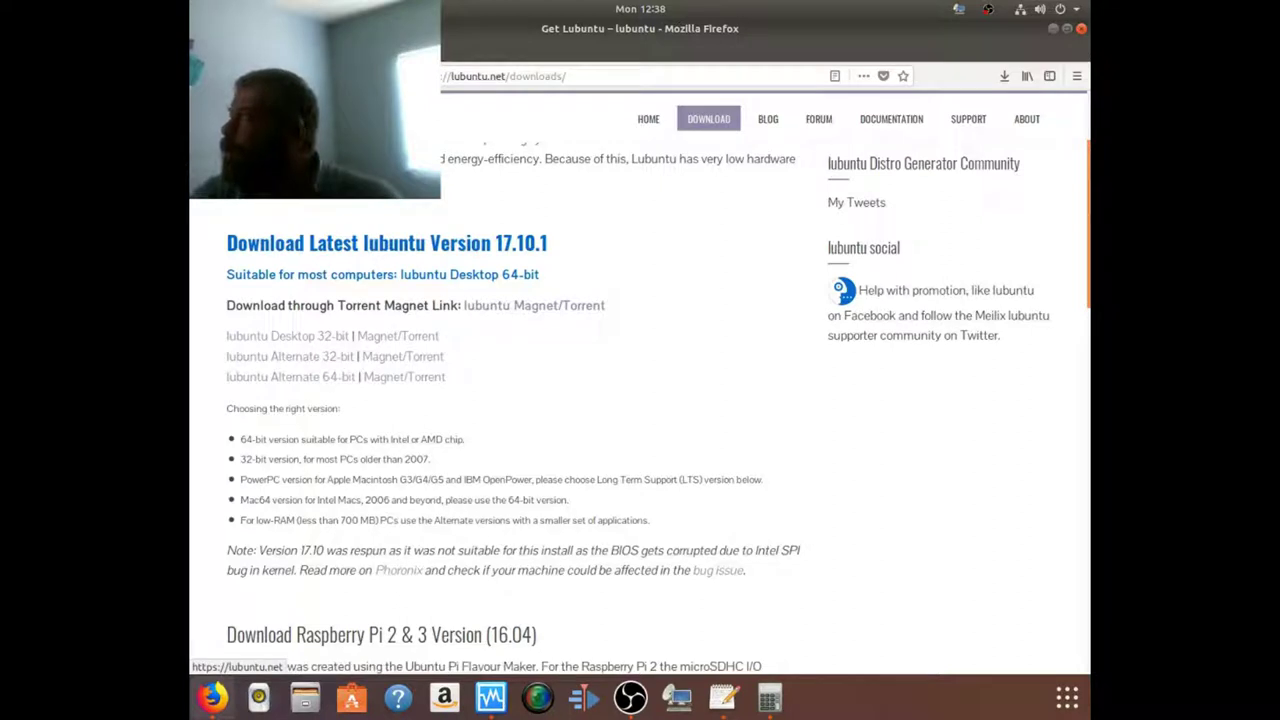
{"action": "left_click_drag", "start_coordinate": [505, 77], "coordinate": [635, 90]}
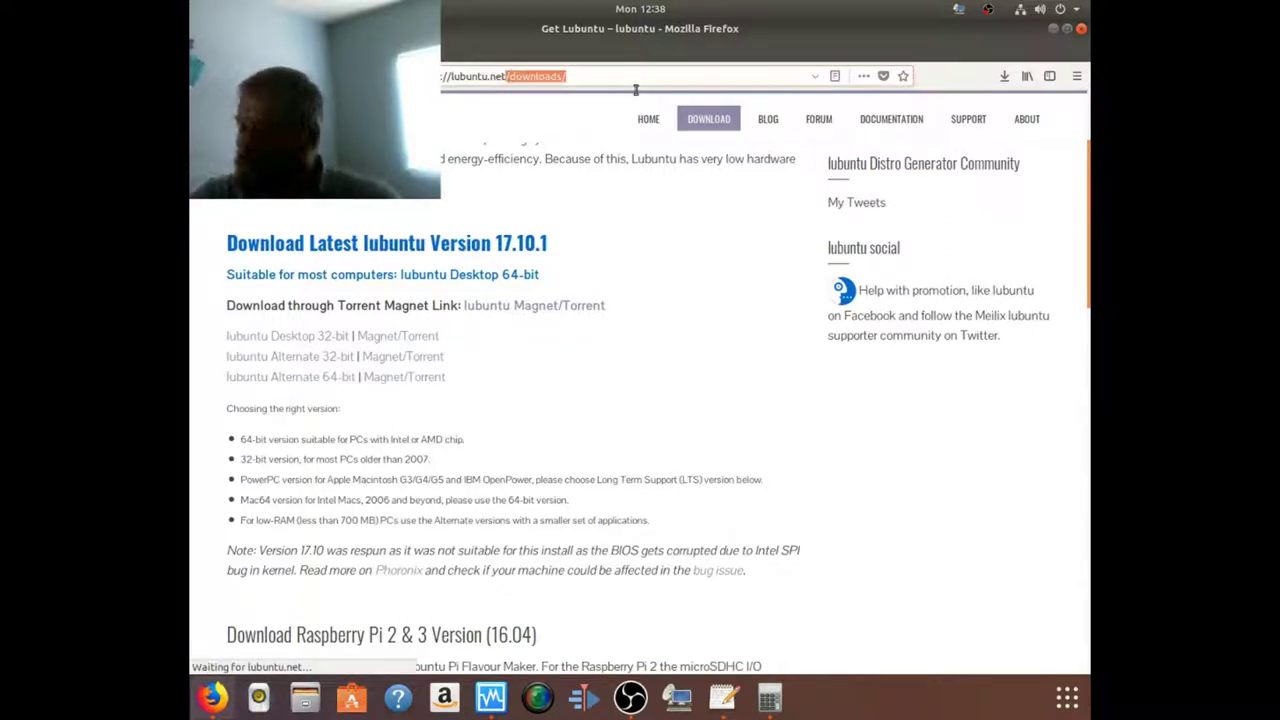
{"action": "key", "text": "BackSpace"}
{"action": "key", "text": "Return"}
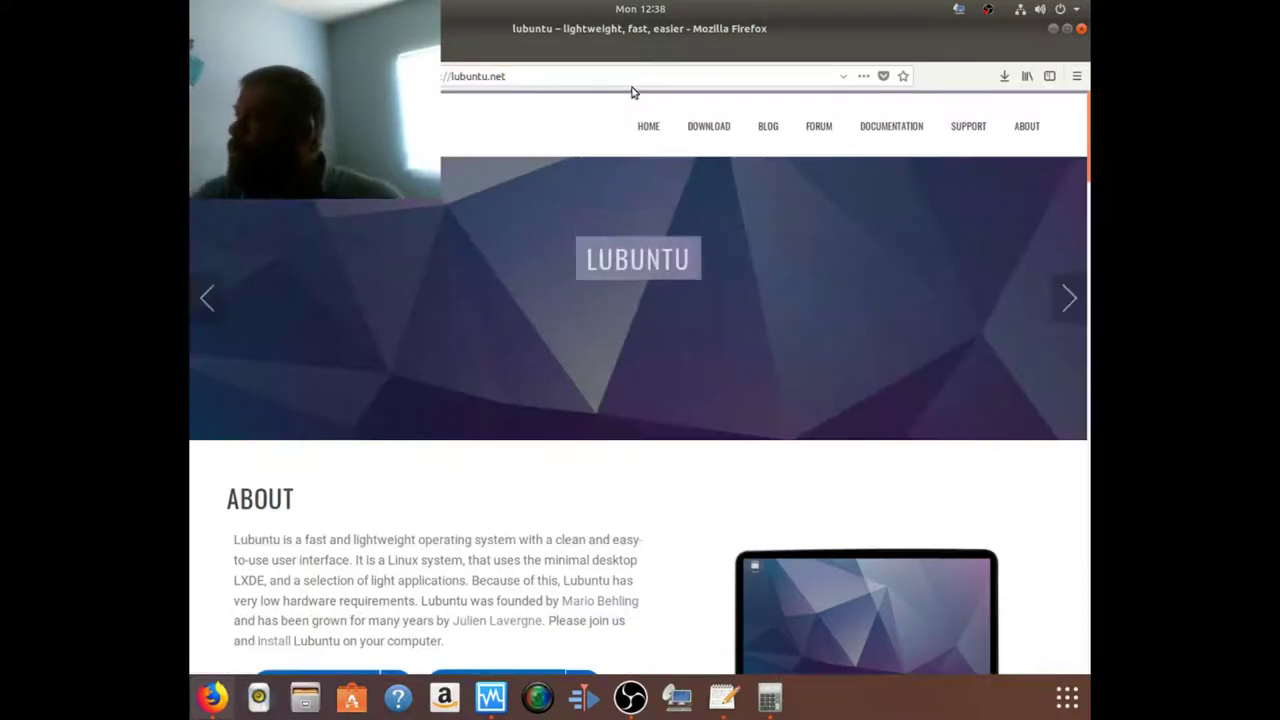
- Read the About section on the Lubuntu home page, including the part on the LXDE desktop
{"action": "scroll", "coordinate": [508, 288], "scroll_direction": "down", "scroll_amount": 3}
{"action": "left_click_drag", "start_coordinate": [228, 300], "coordinate": [612, 299]}
{"action": "left_click_drag", "start_coordinate": [277, 319], "coordinate": [480, 318]}
{"action": "left_click", "coordinate": [492, 317]}
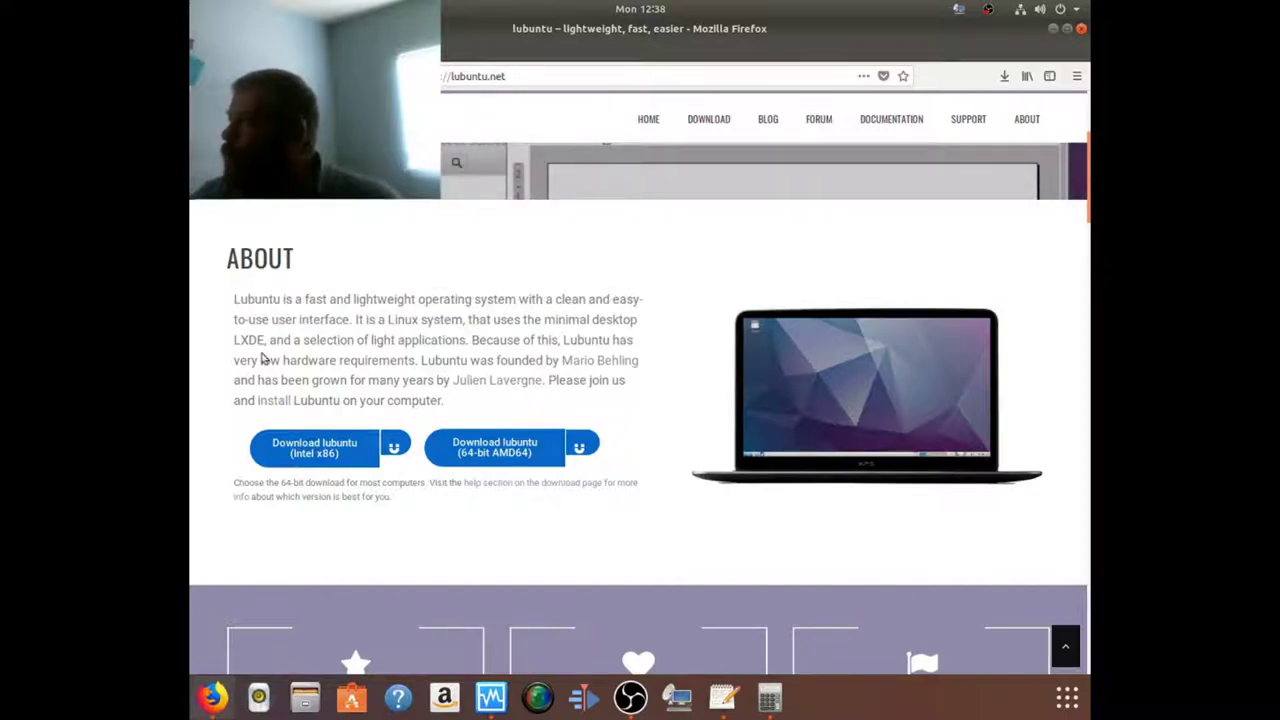
{"action": "left_click_drag", "start_coordinate": [234, 339], "coordinate": [264, 334]}
{"action": "left_click", "coordinate": [264, 334]}
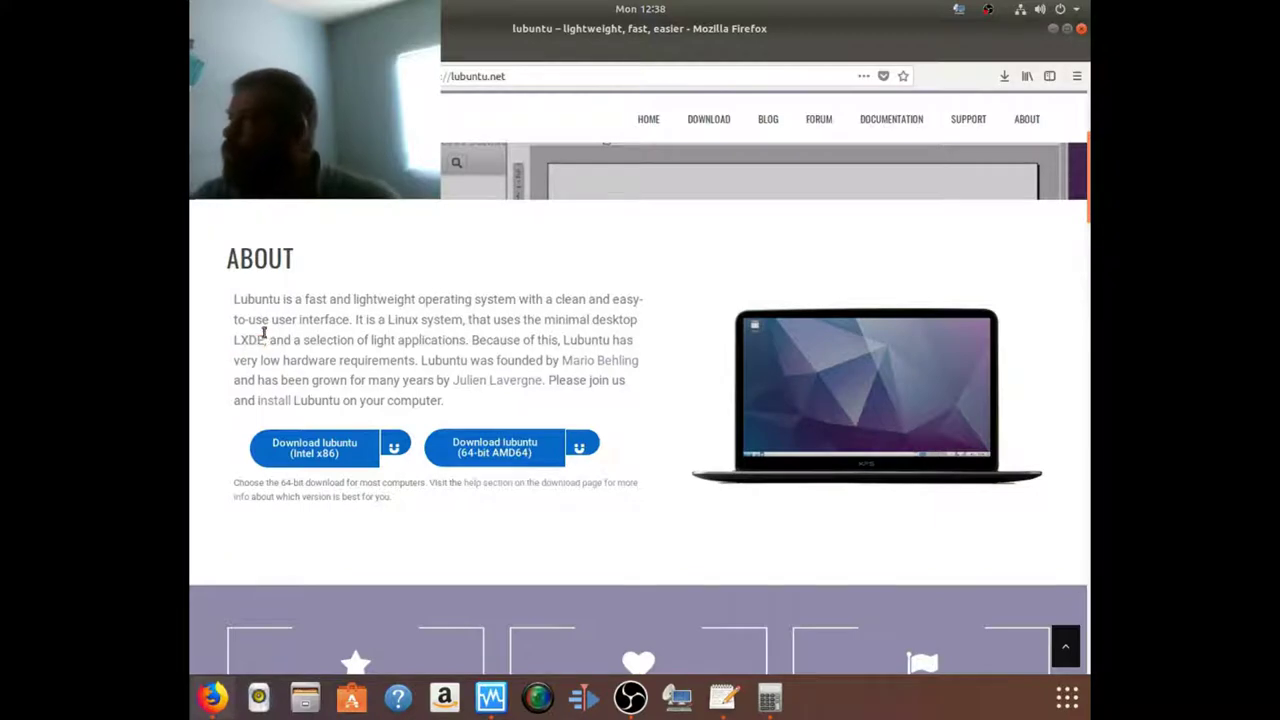
- Minimize Firefox and start a new VirtualBox machine named Lubuntu, with type Linux and version Ubuntu (32-bit)
{"action": "left_click", "coordinate": [1053, 28]}
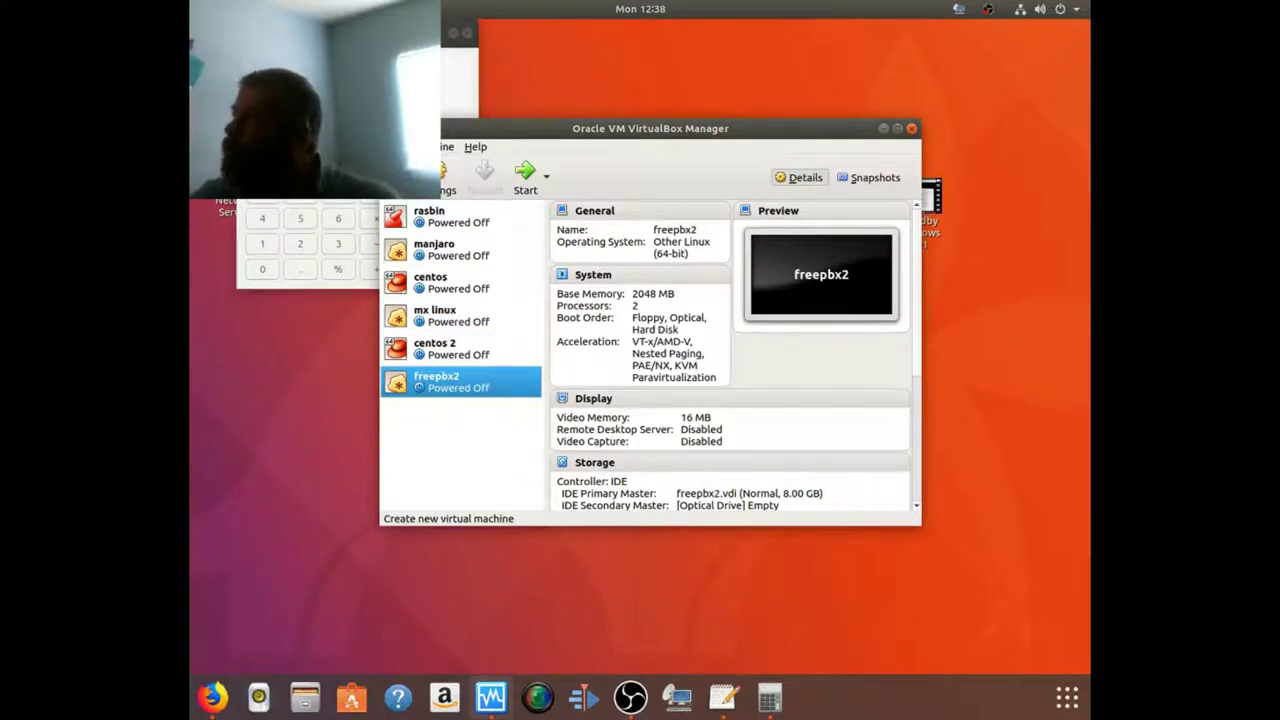
{"action": "left_click", "coordinate": [400, 178]}
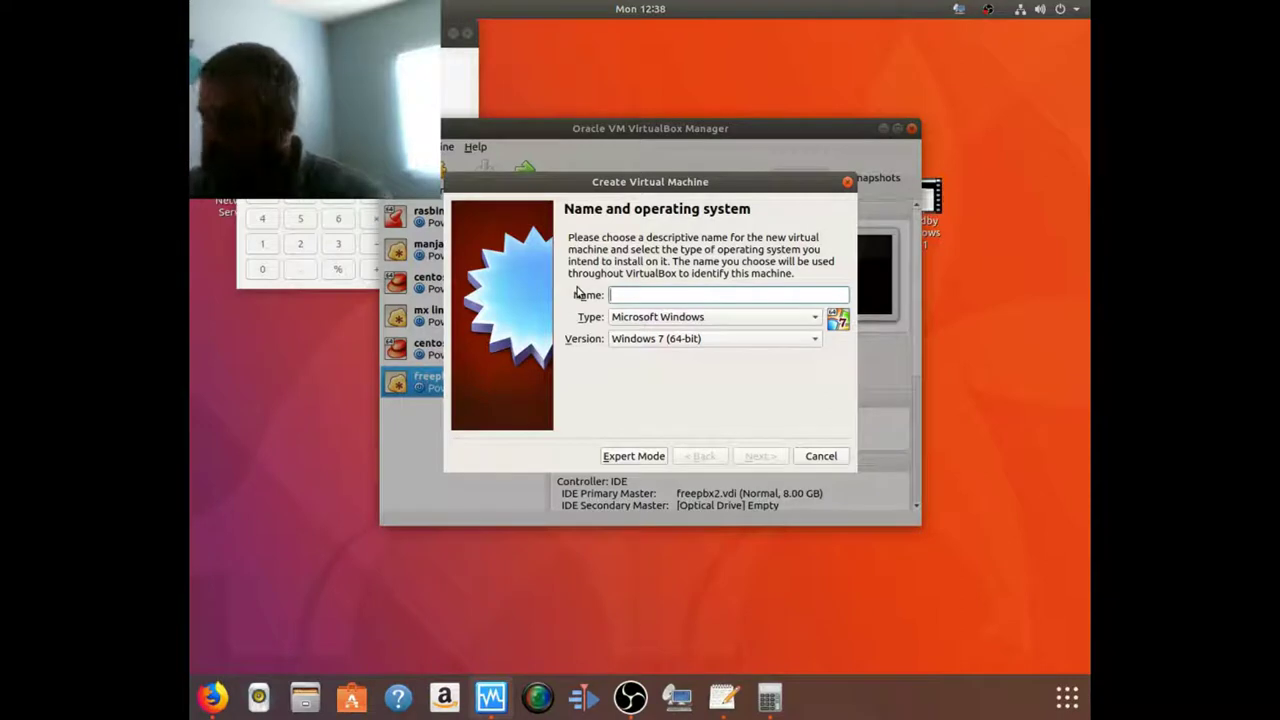
{"action": "type", "text": "Lubuntu"}
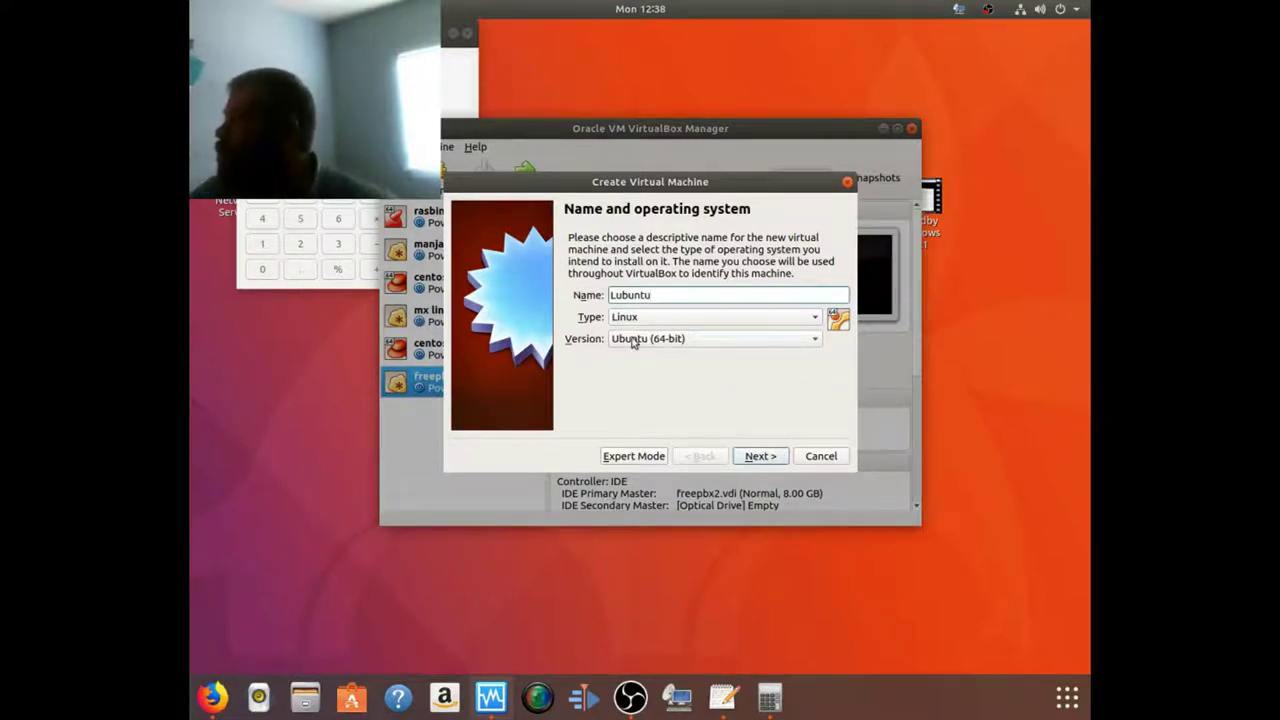
{"action": "left_click", "coordinate": [686, 340]}
{"action": "left_click", "coordinate": [684, 344]}
{"action": "left_click", "coordinate": [697, 345]}
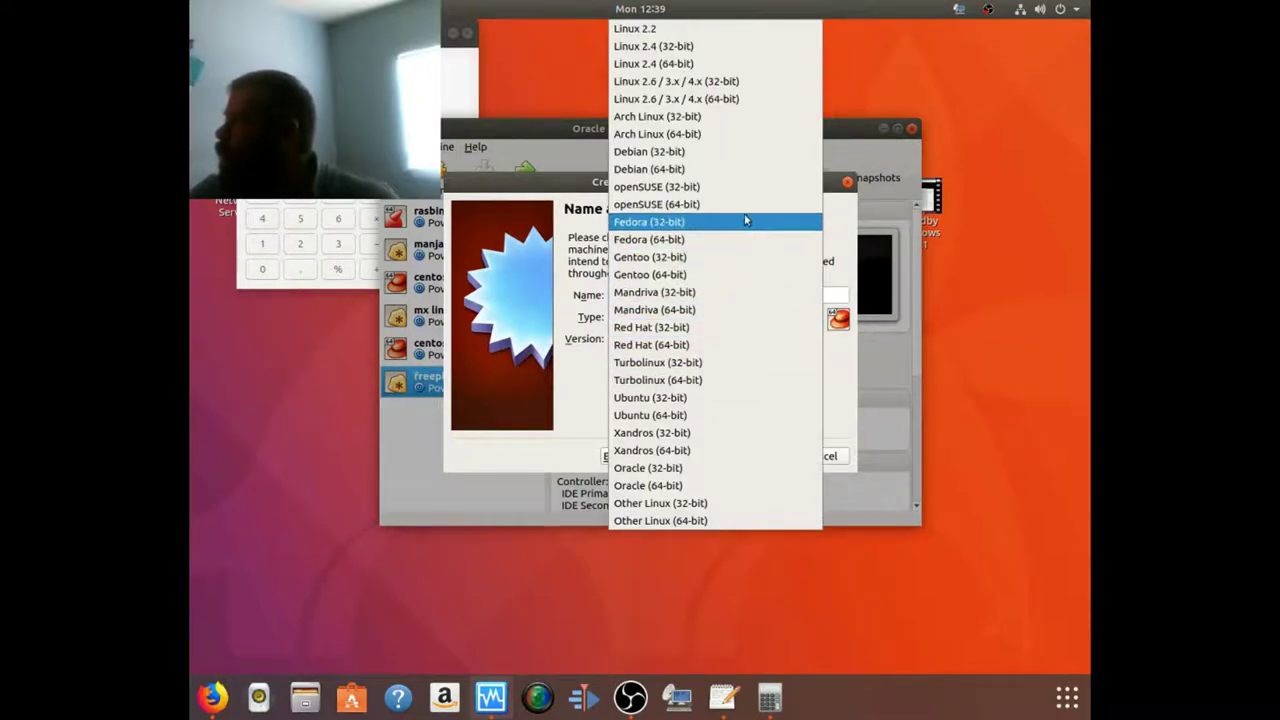
{"action": "left_click", "coordinate": [712, 400]}
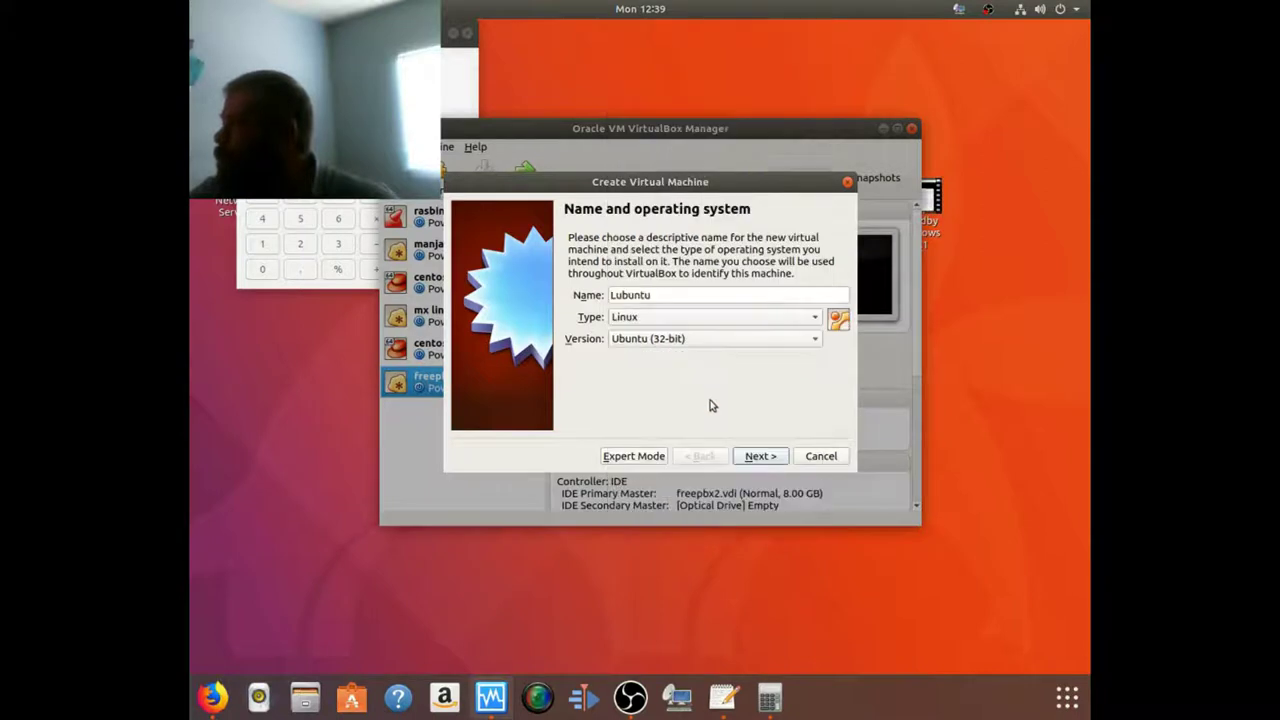
{"action": "left_click", "coordinate": [759, 458]}
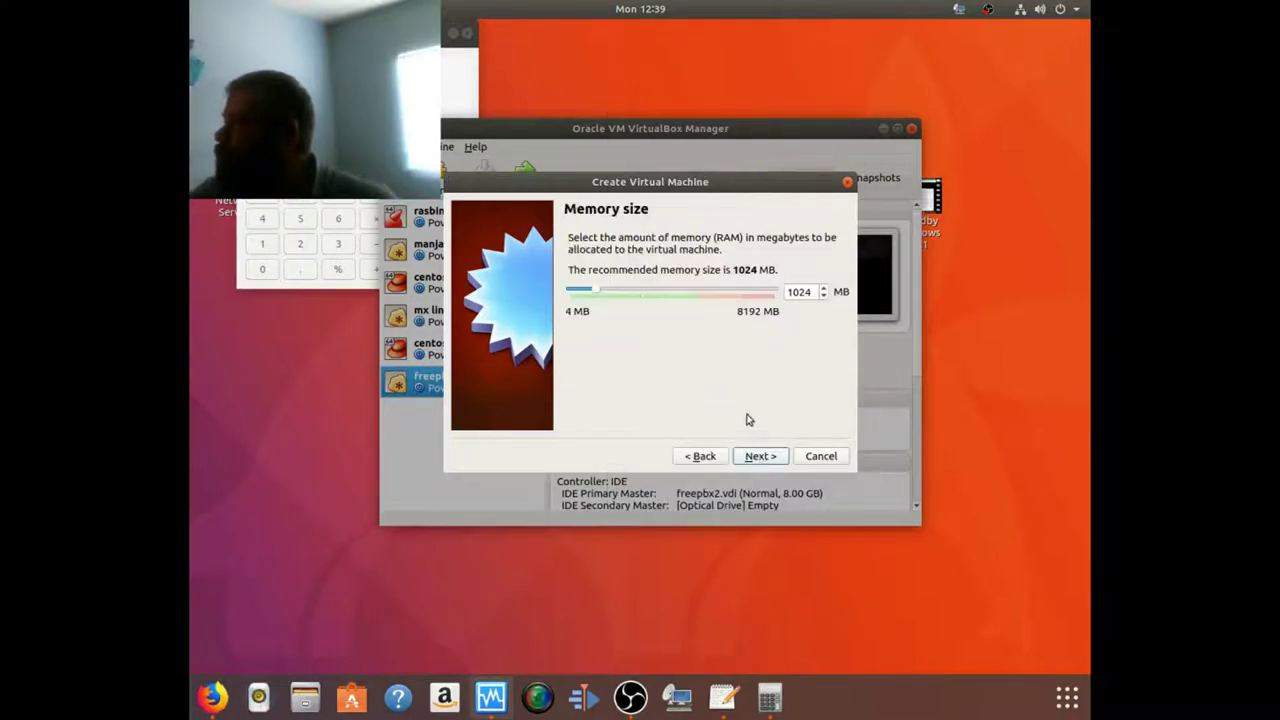
- Set the new virtual machine's memory size to 2048 MB and continue to the hard disk options
{"action": "left_click", "coordinate": [769, 697]}
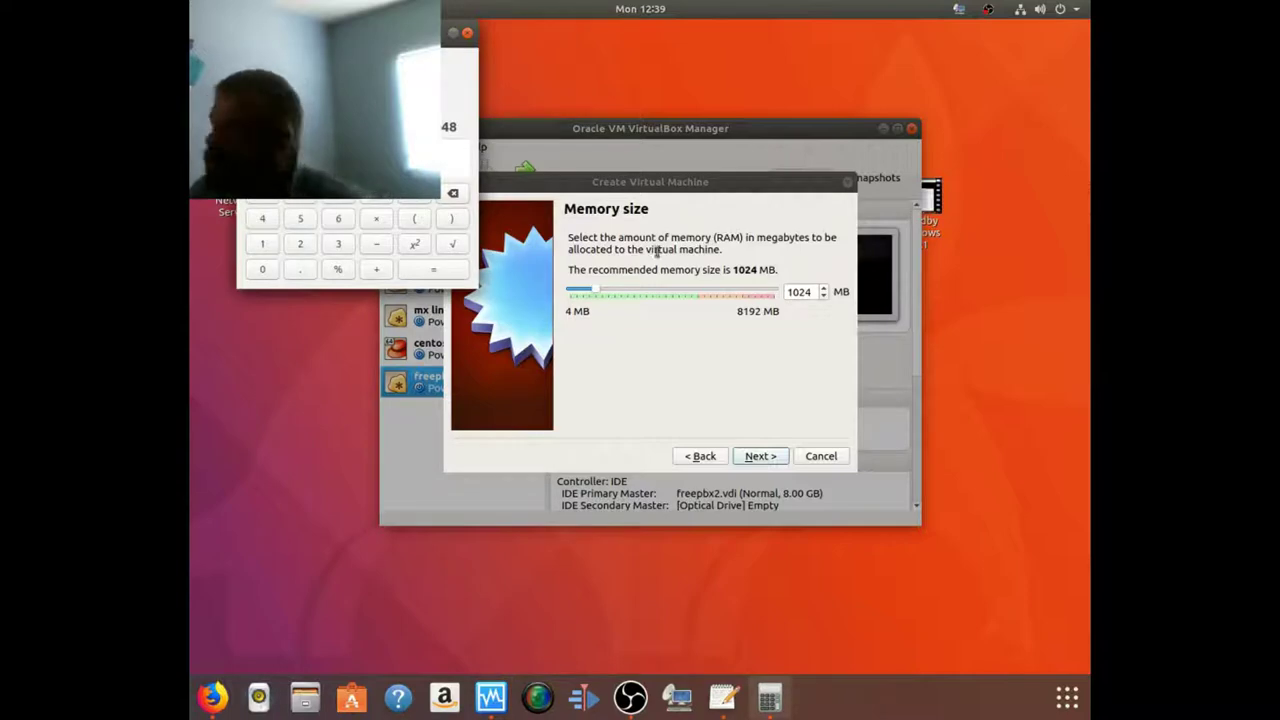
{"action": "double_click", "coordinate": [813, 291]}
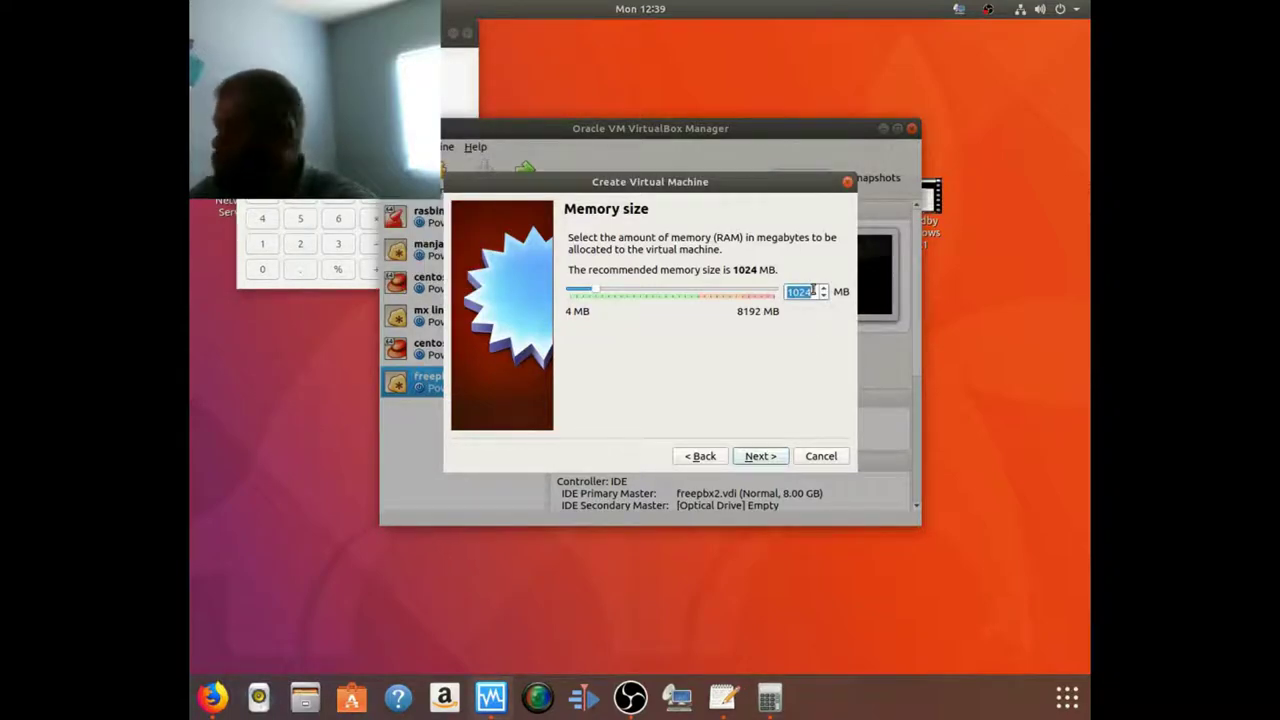
{"action": "type", "text": "2048"}
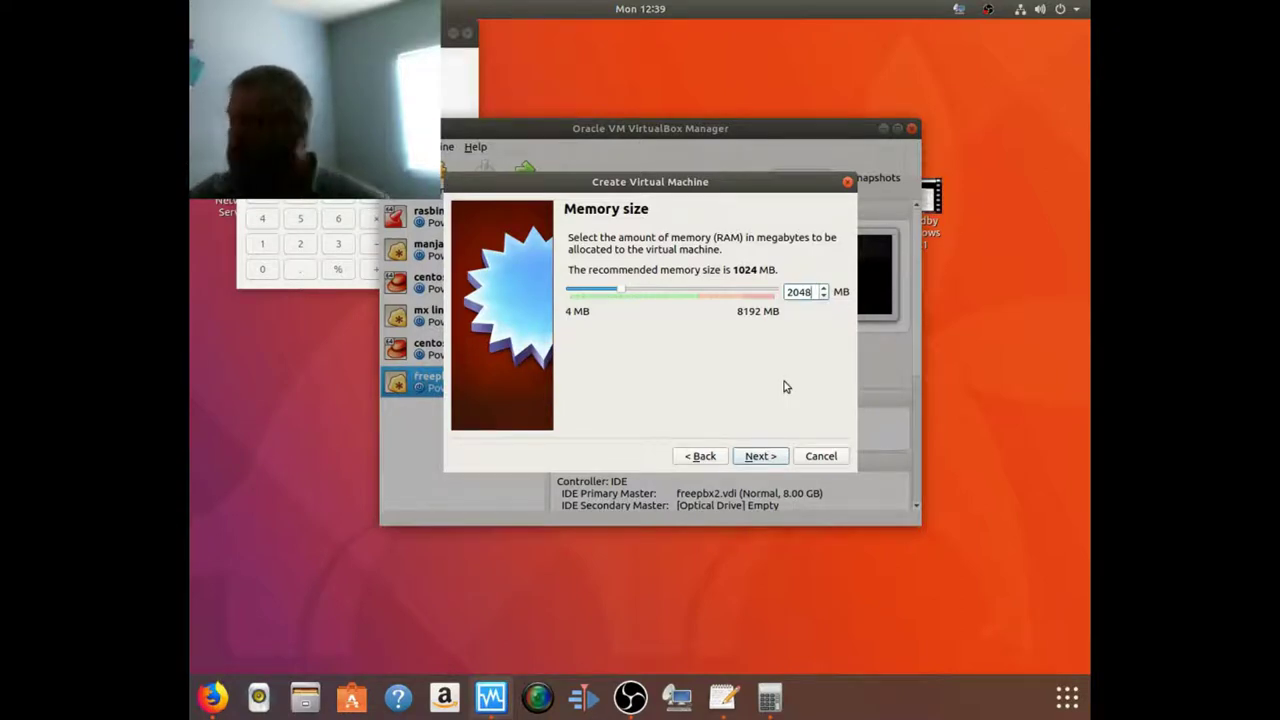
{"action": "left_click", "coordinate": [767, 456]}
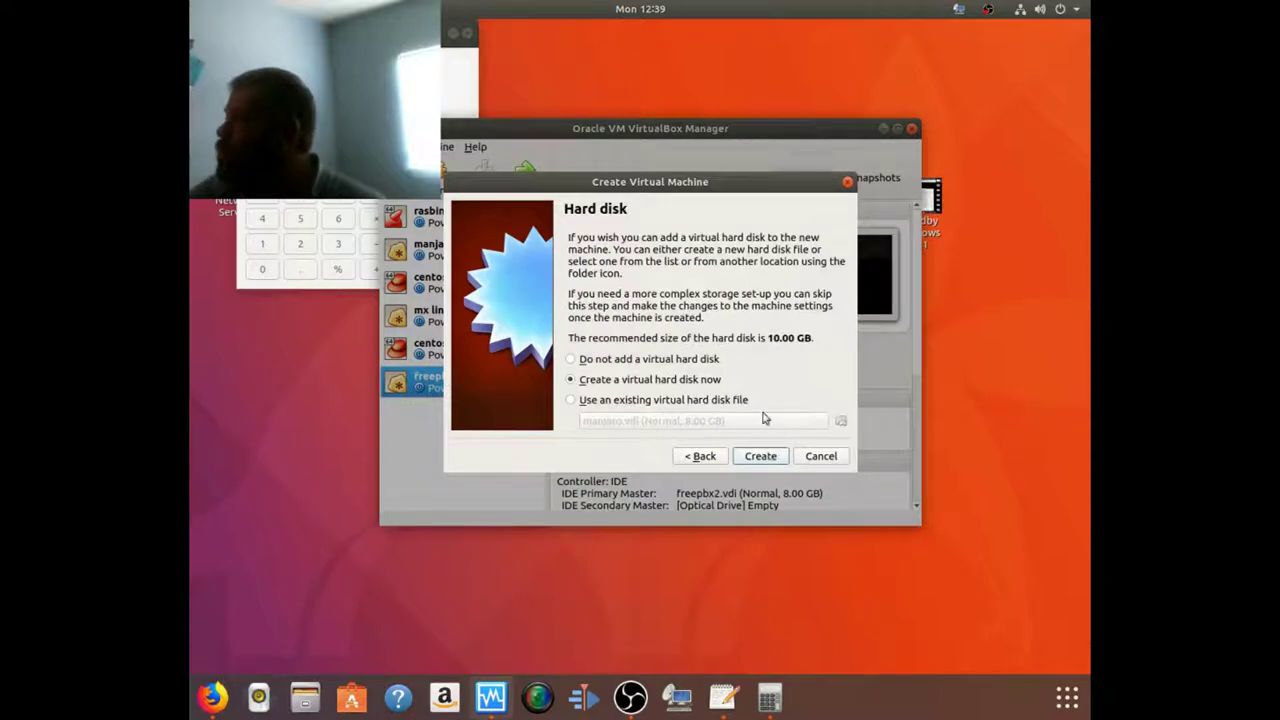
- Create a new 10.00 GB VDI virtual hard disk for the machine, accepting the default disk options
{"action": "left_click", "coordinate": [760, 458]}
{"action": "left_click", "coordinate": [790, 476]}
{"action": "left_click", "coordinate": [795, 478]}
{"action": "left_click", "coordinate": [796, 479]}
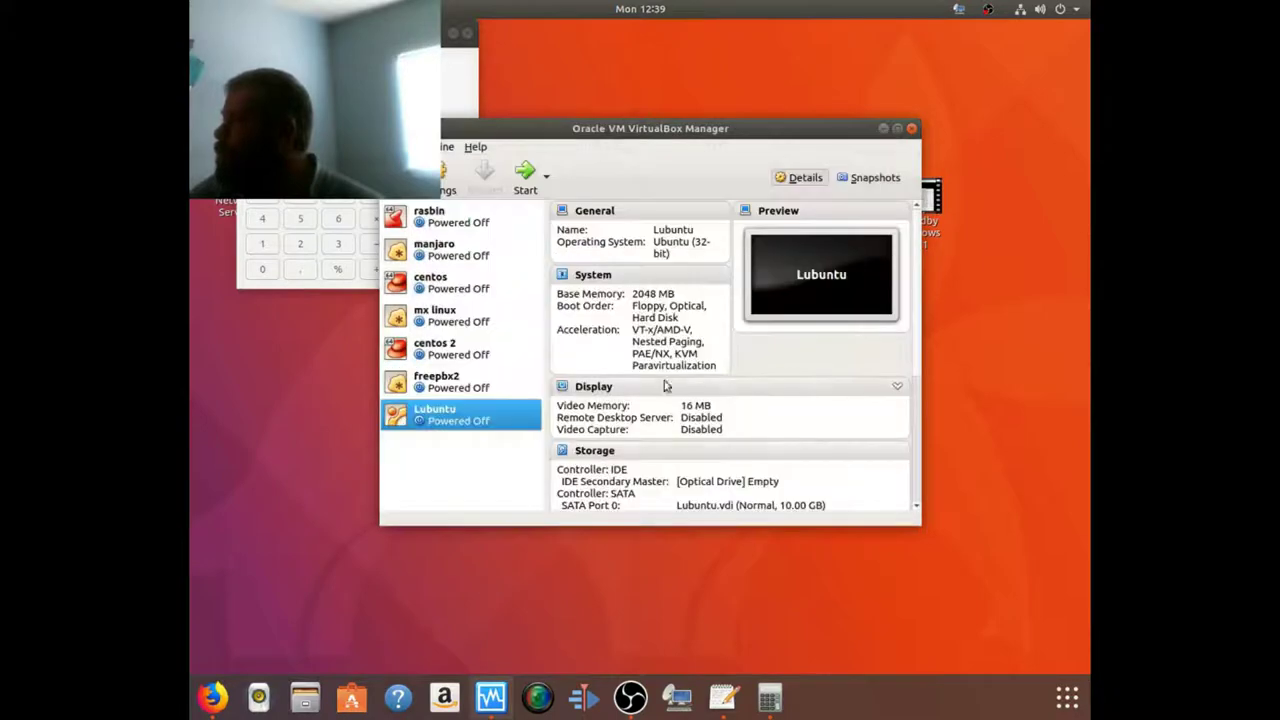
- Open the Lubuntu machine's system settings and set its processor count to 4
{"action": "right_click", "coordinate": [477, 411]}
{"action": "left_click", "coordinate": [510, 418]}
{"action": "left_click", "coordinate": [440, 216]}
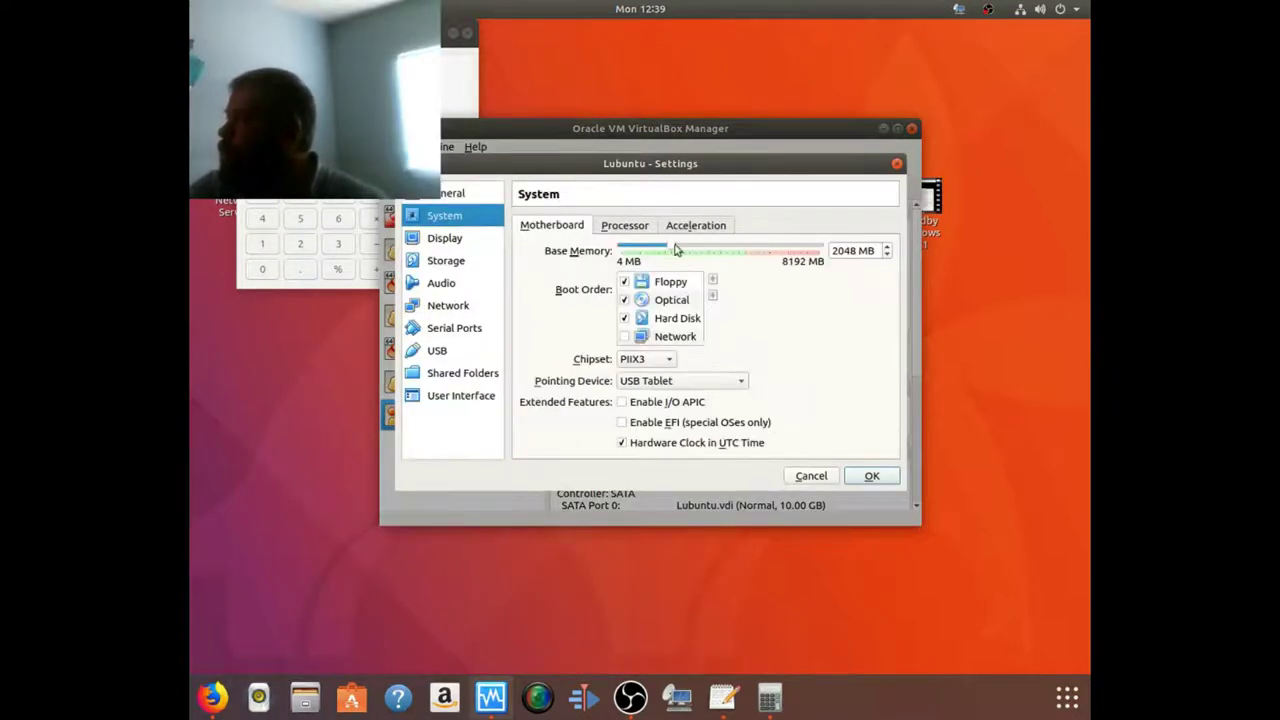
{"action": "left_click", "coordinate": [624, 228]}
{"action": "left_click_drag", "start_coordinate": [645, 252], "coordinate": [731, 249]}
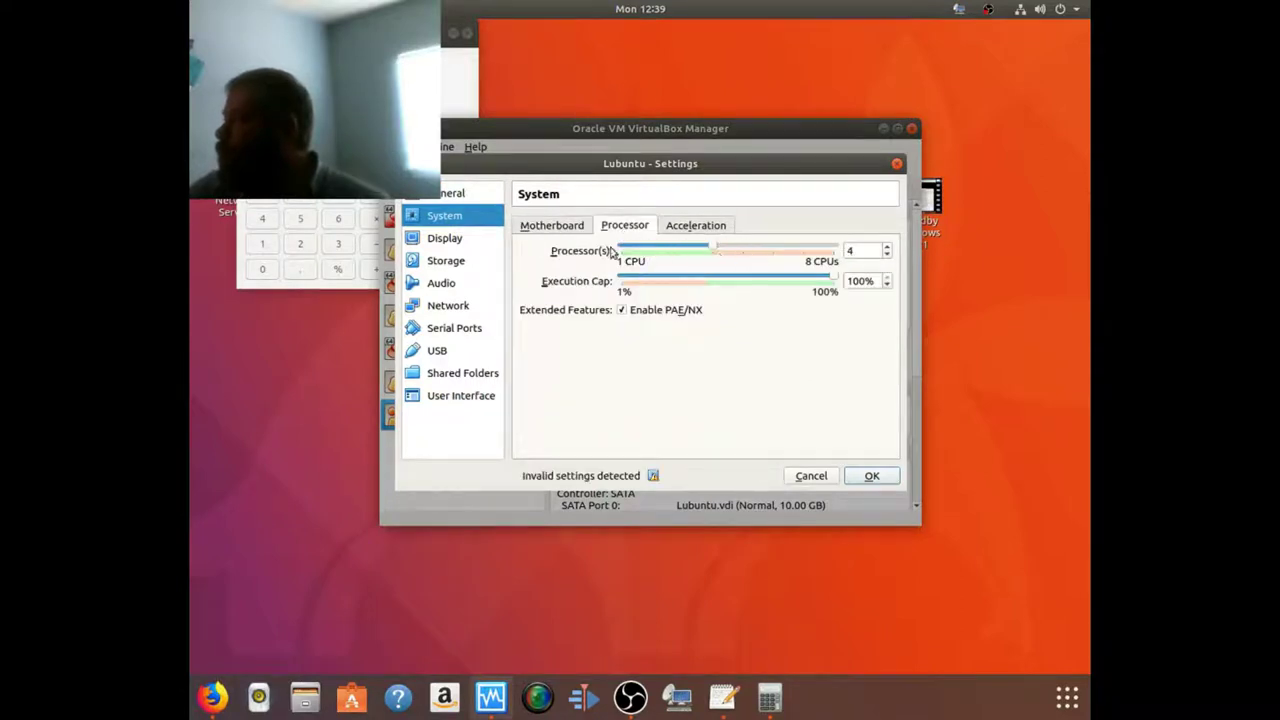
- Attach lubuntu-17.10.1-desktop-i386.iso from the Downloads folder to the Lubuntu machine's empty IDE optical drive
{"action": "left_click", "coordinate": [437, 244]}
{"action": "left_click", "coordinate": [452, 264]}
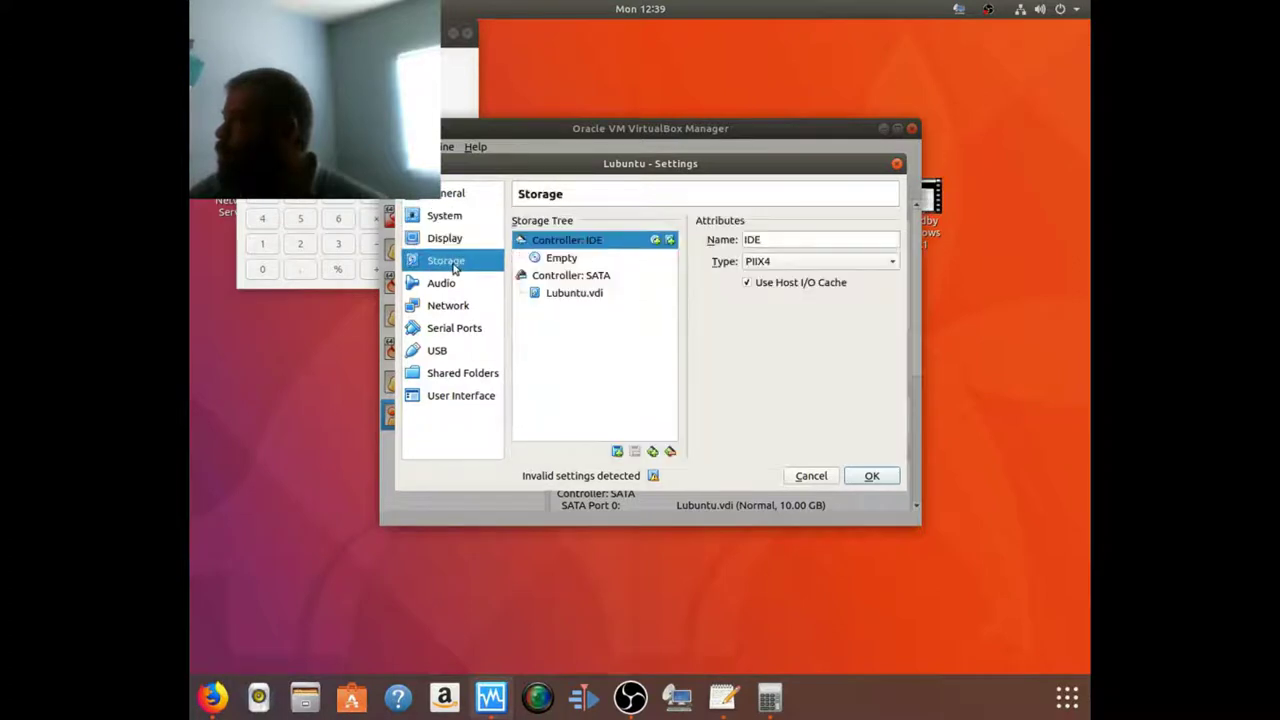
{"action": "left_click", "coordinate": [558, 259]}
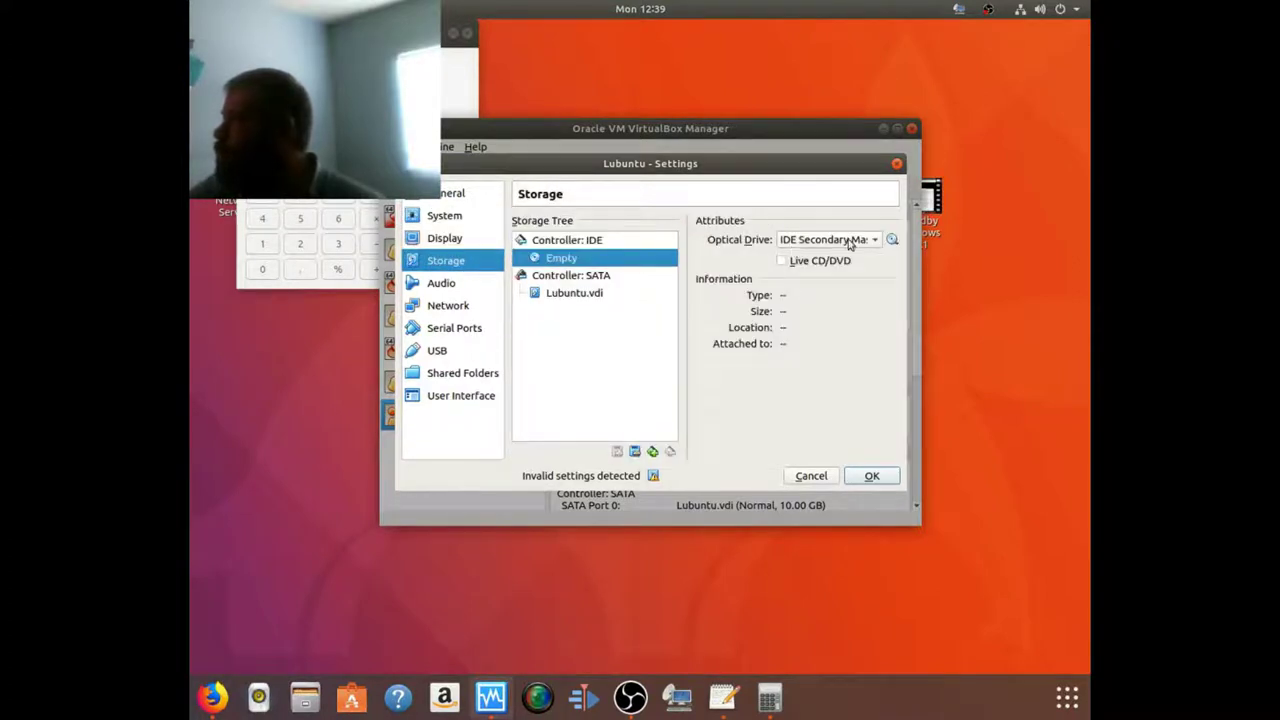
{"action": "left_click", "coordinate": [892, 240]}
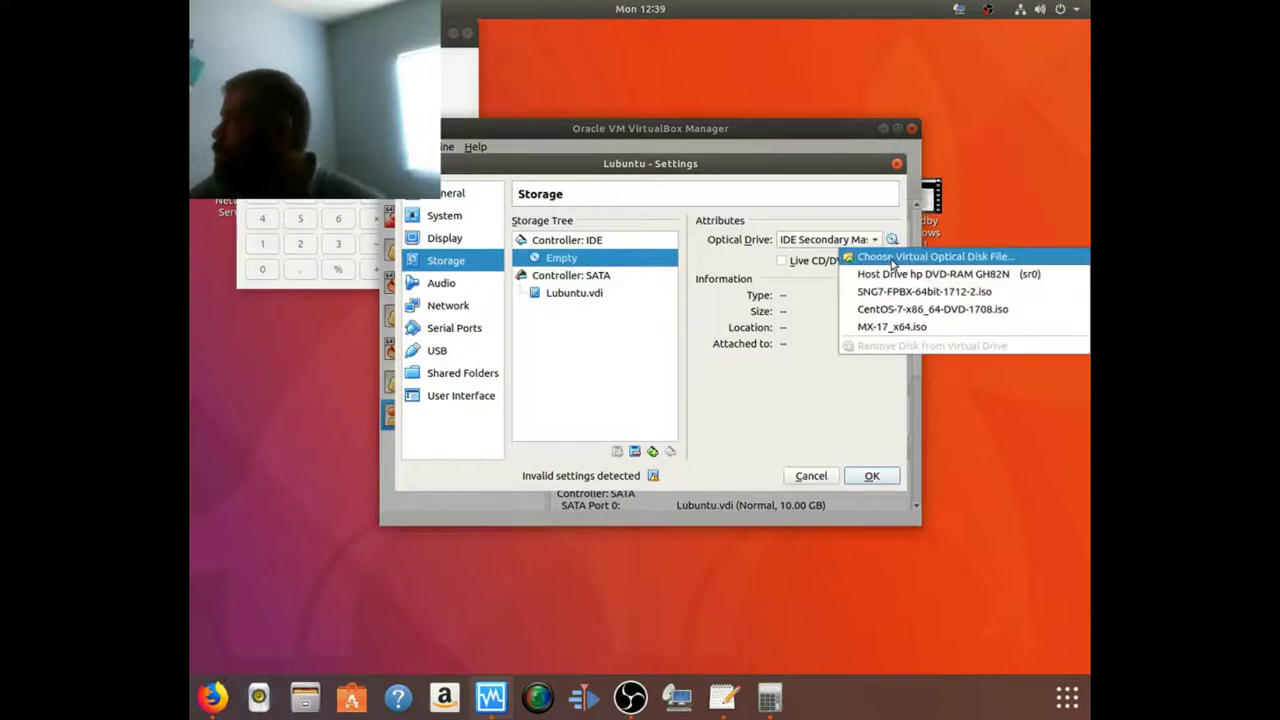
{"action": "left_click", "coordinate": [892, 258]}
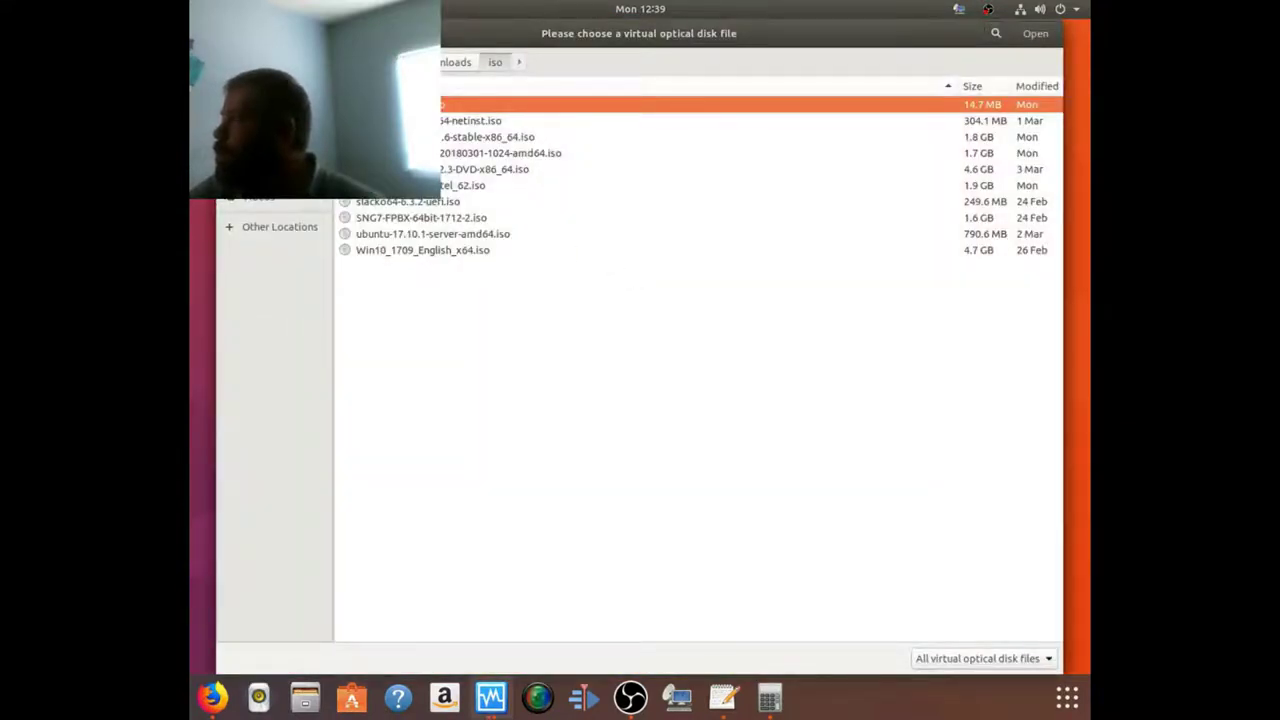
{"action": "left_click", "coordinate": [456, 62]}
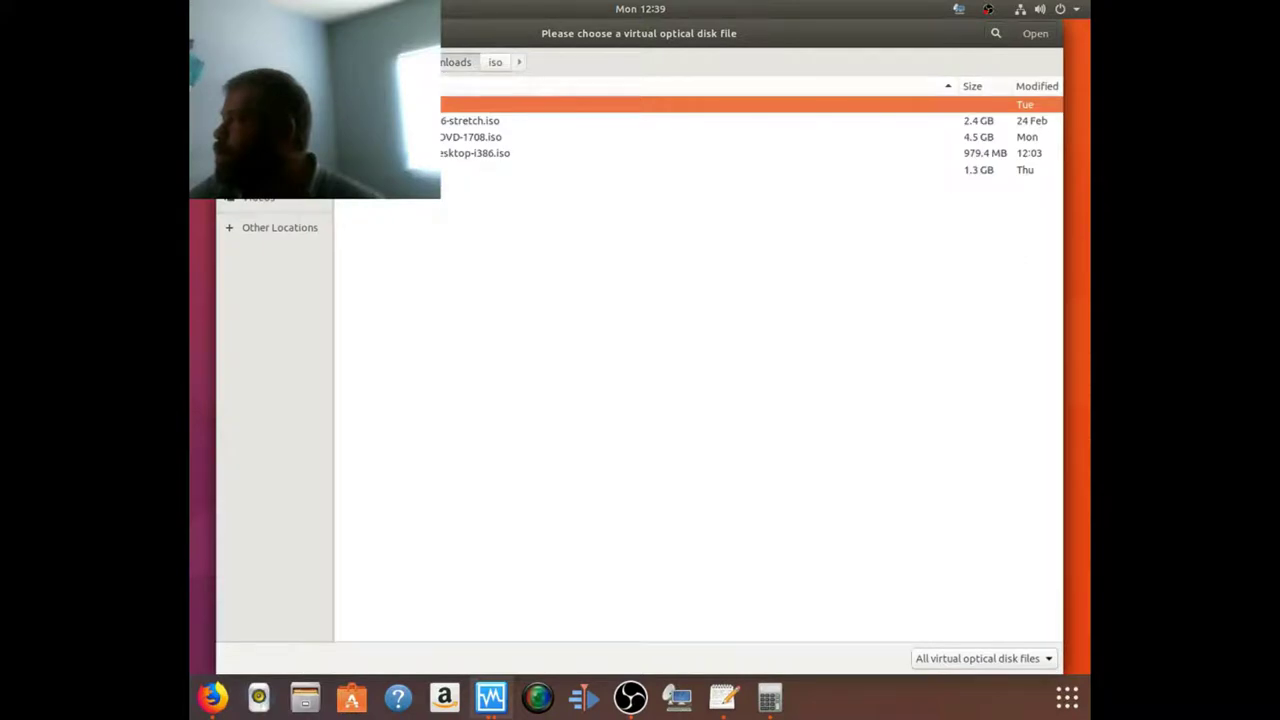
{"action": "left_click", "coordinate": [475, 153]}
{"action": "left_click", "coordinate": [1035, 33]}
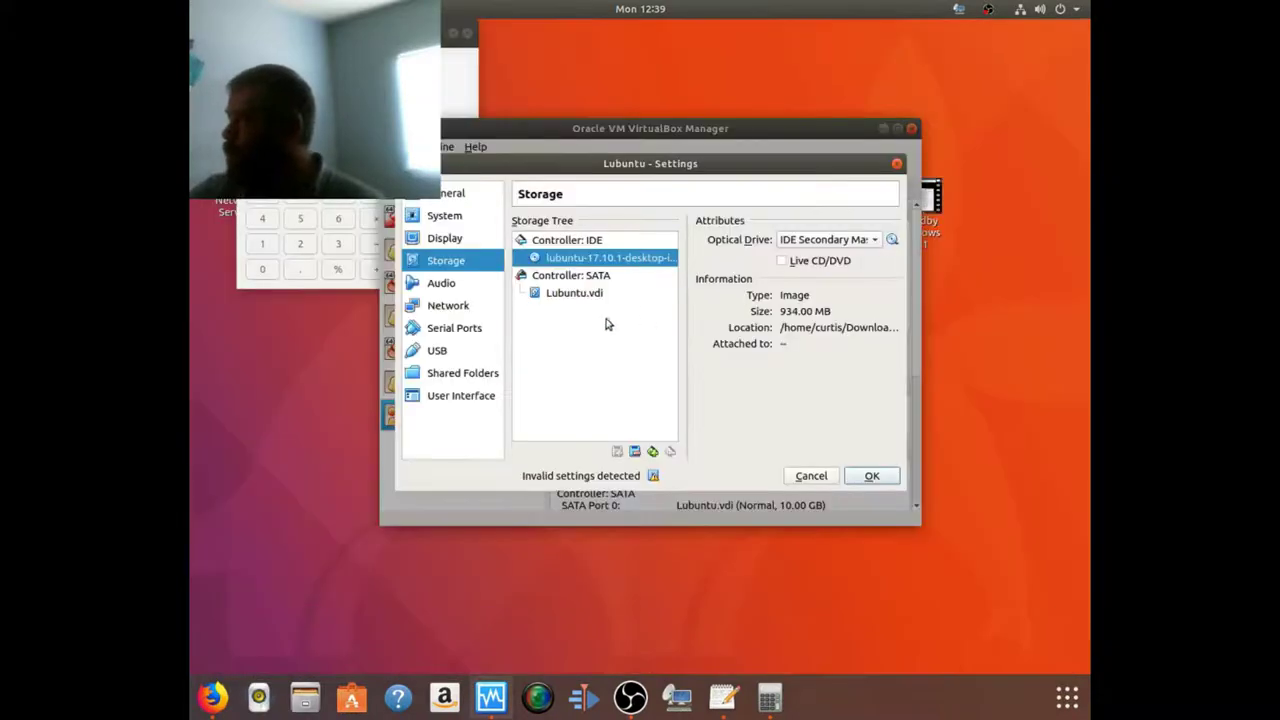
- Attach network Adapter 1 to Bridged Adapter and save the Lubuntu machine's settings
{"action": "left_click", "coordinate": [457, 305]}
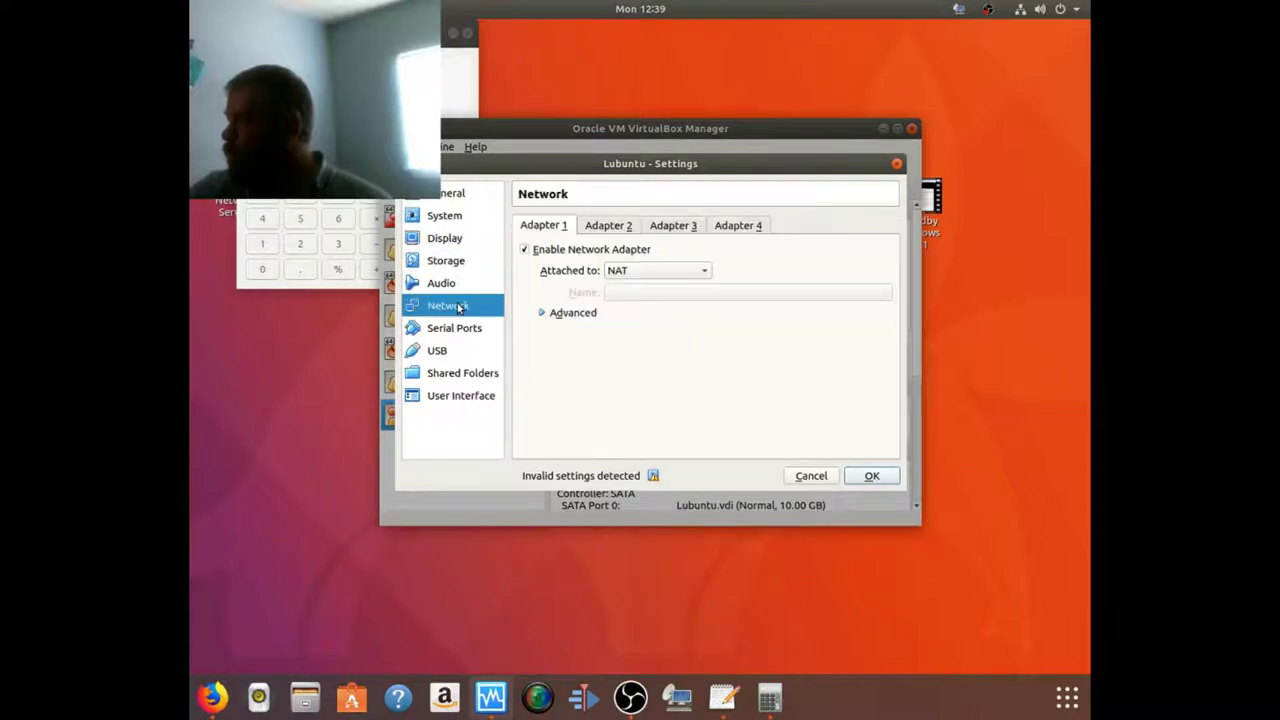
{"action": "left_click", "coordinate": [672, 271]}
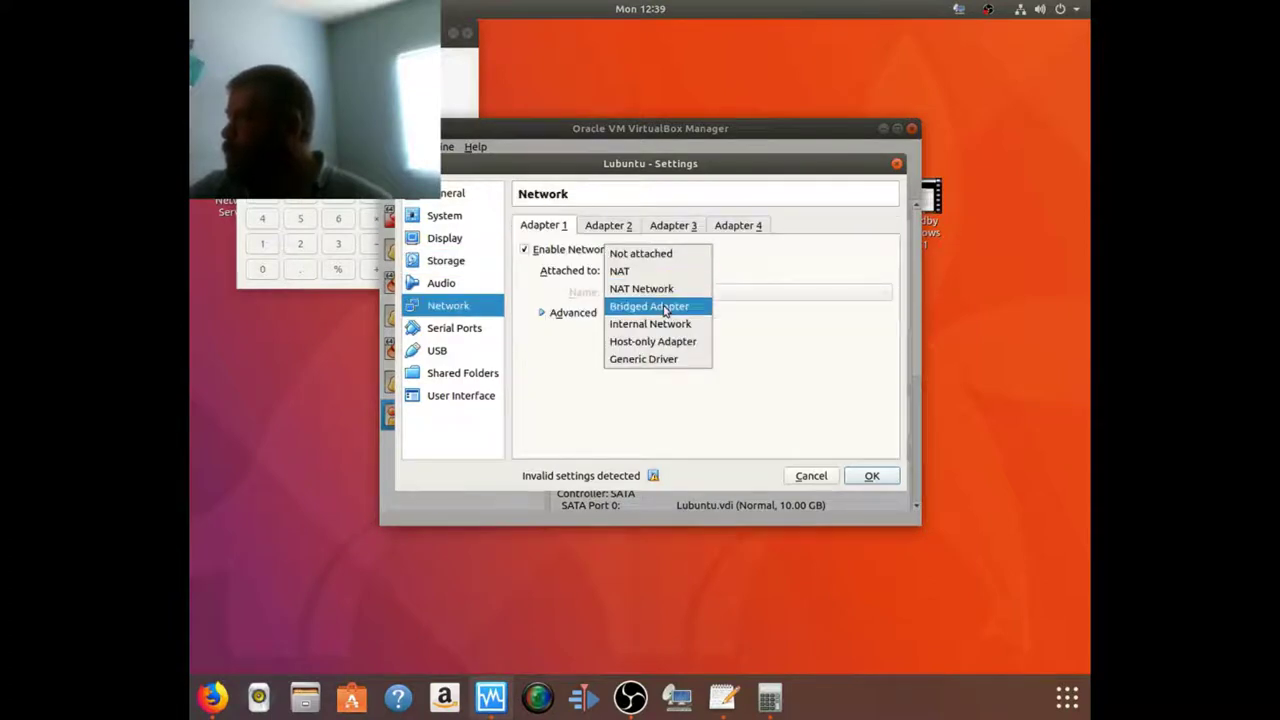
{"action": "left_click", "coordinate": [672, 306]}
{"action": "left_click", "coordinate": [872, 477]}
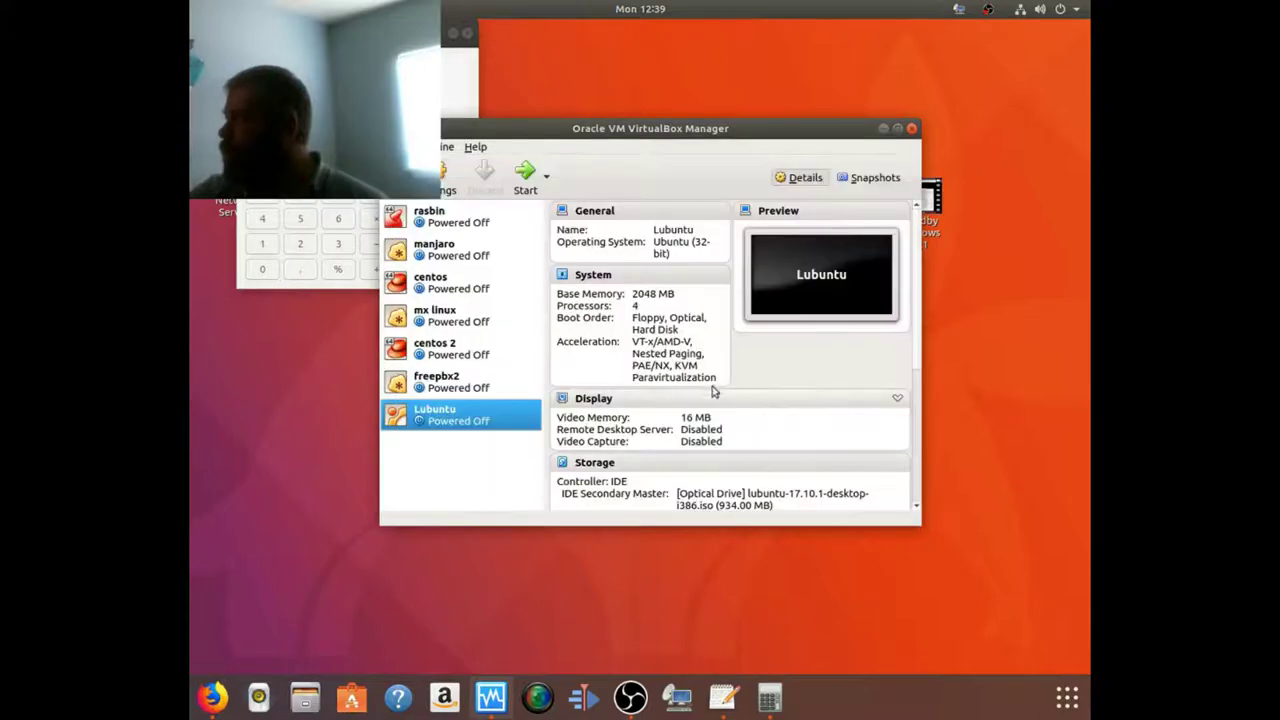
- Start the Lubuntu machine, boot it in English with Install Lubuntu, and maximize its window
{"action": "double_click", "coordinate": [486, 420]}
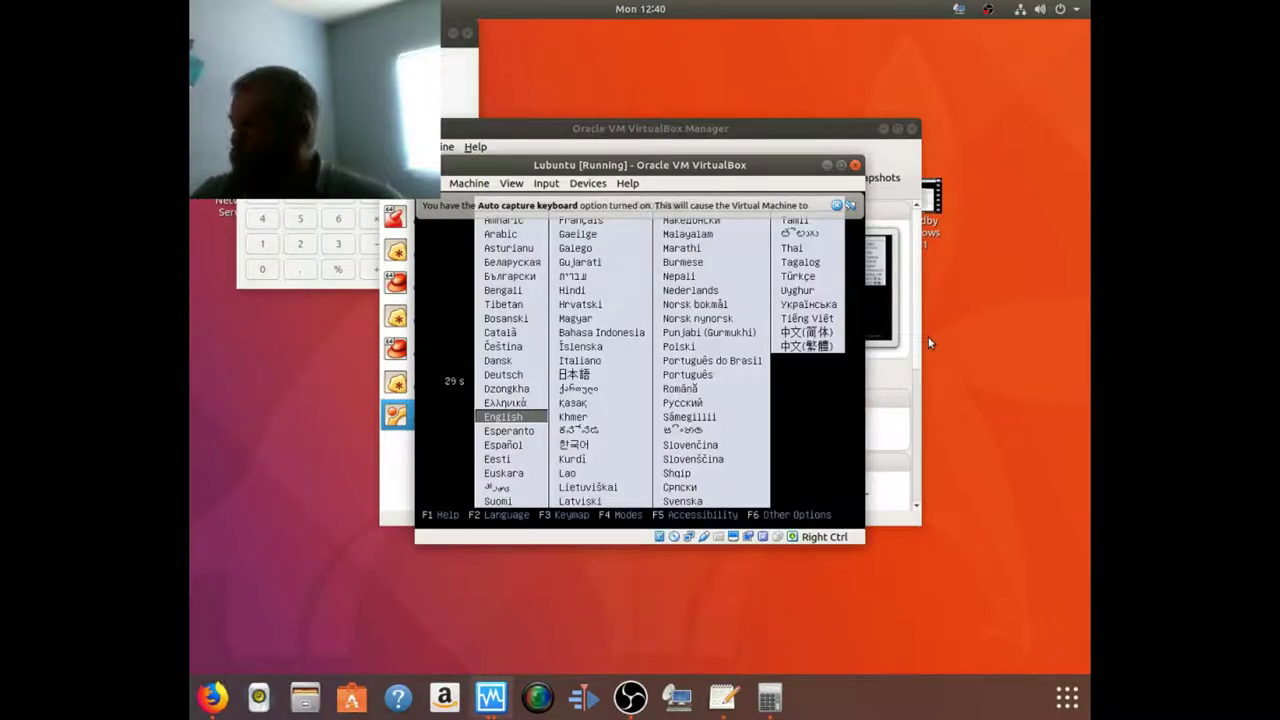
{"action": "key", "text": "Return"}
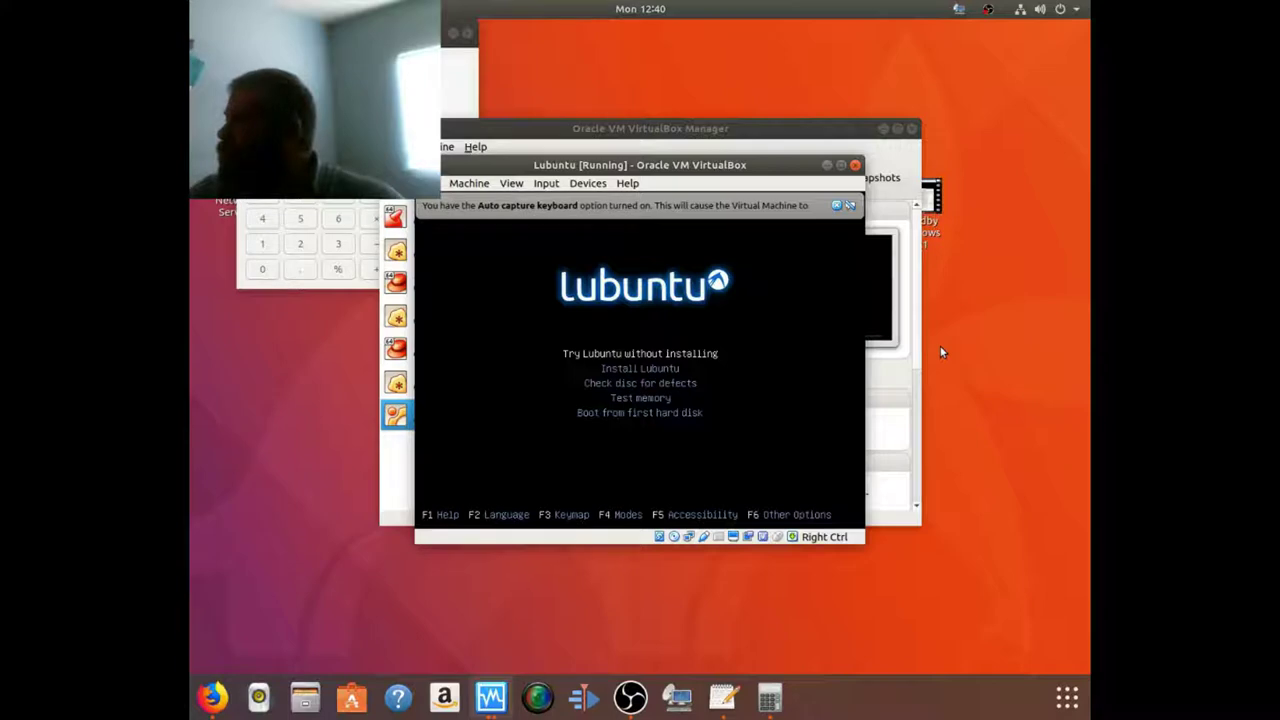
{"action": "key", "text": "Down"}
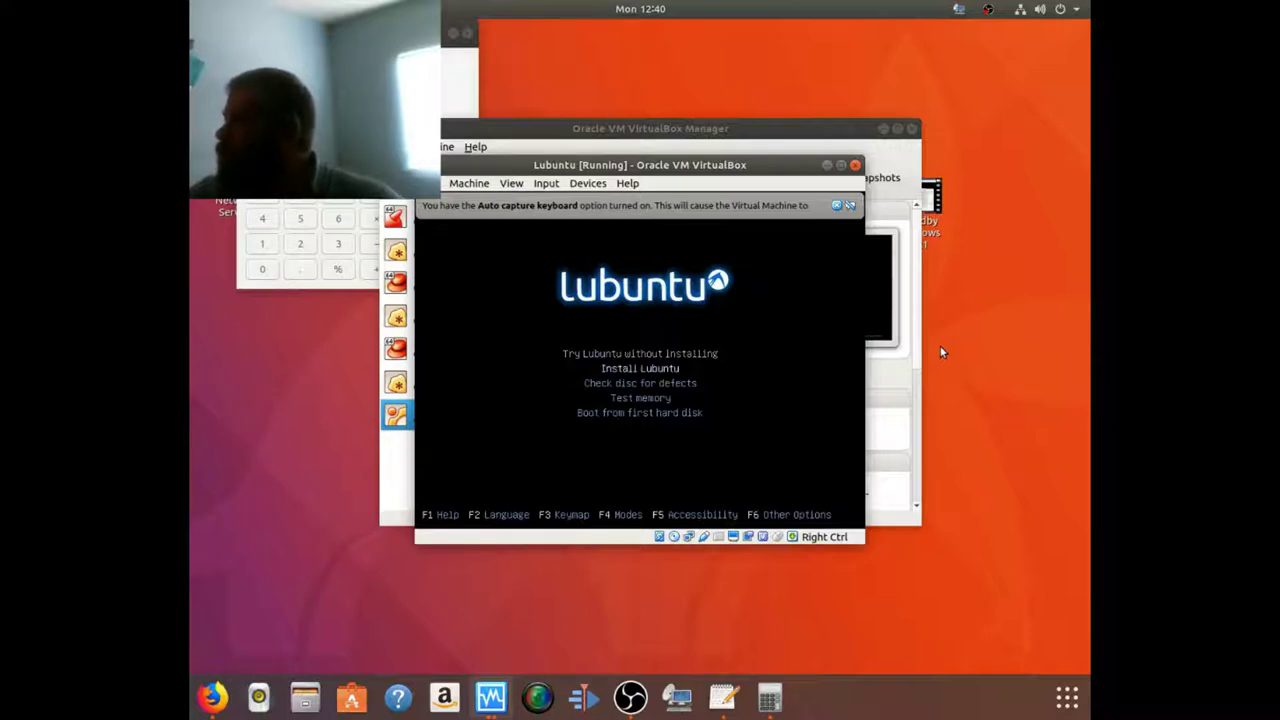
{"action": "key", "text": "Return"}
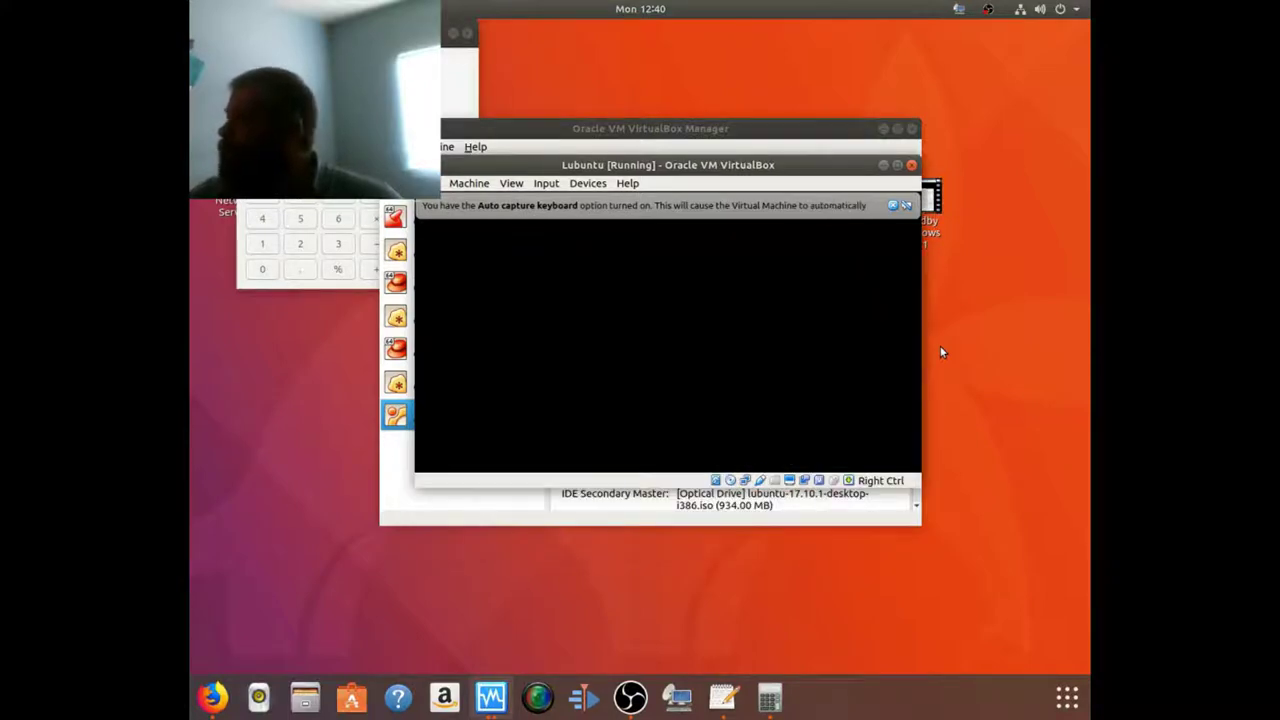
{"action": "left_click", "coordinate": [893, 207]}
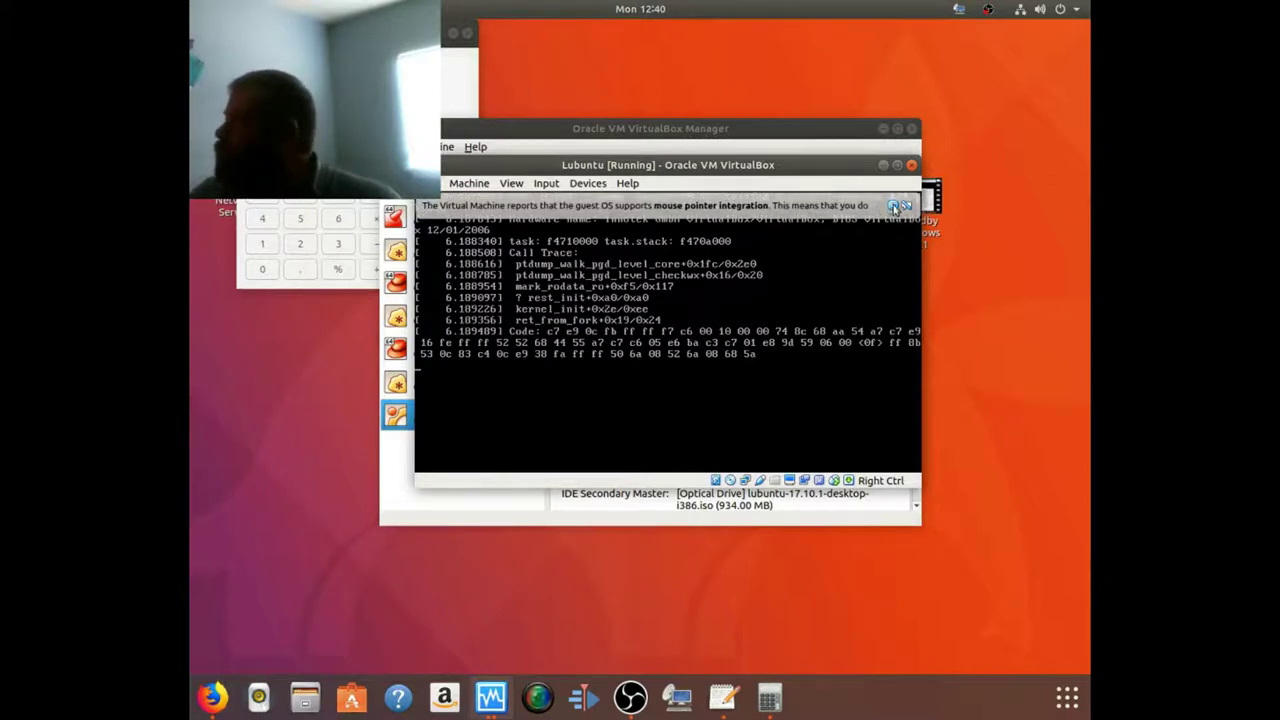
{"action": "left_click", "coordinate": [897, 165]}
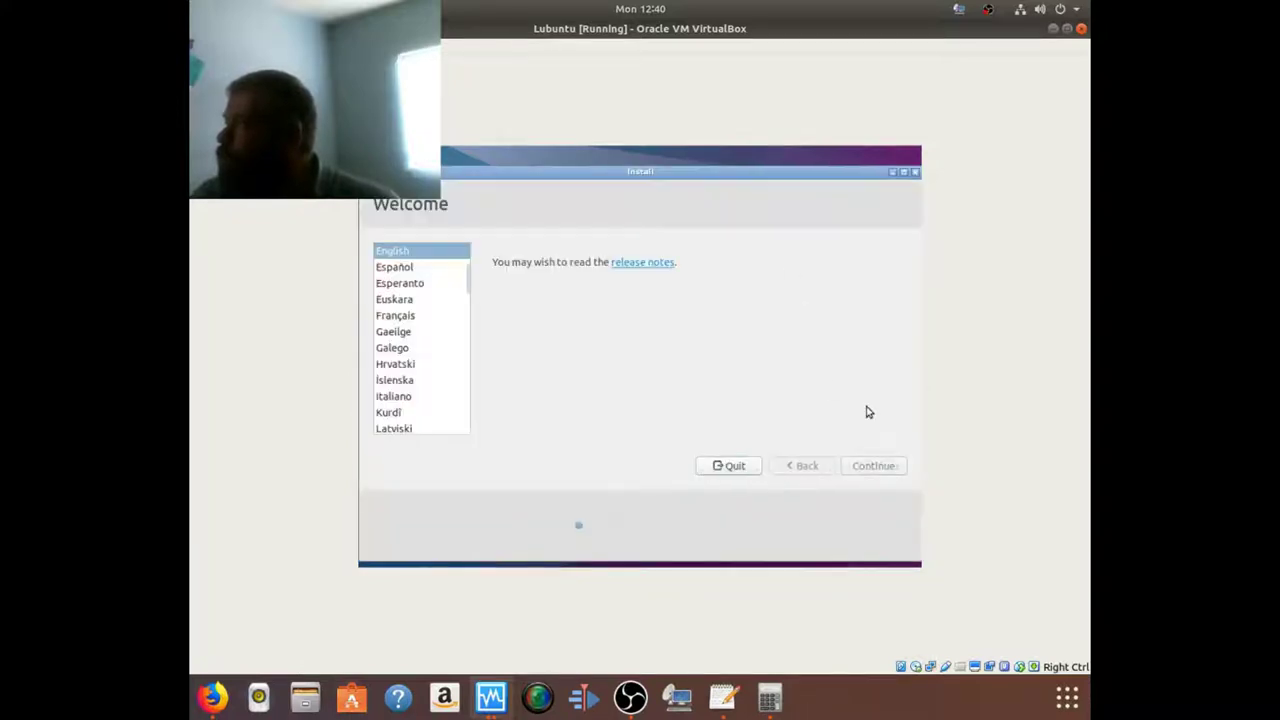
- Proceed through the installer in English with Erase disk and install Lubuntu, confirm the disk changes, and keep the English (US) keyboard layout
{"action": "left_click", "coordinate": [877, 468]}
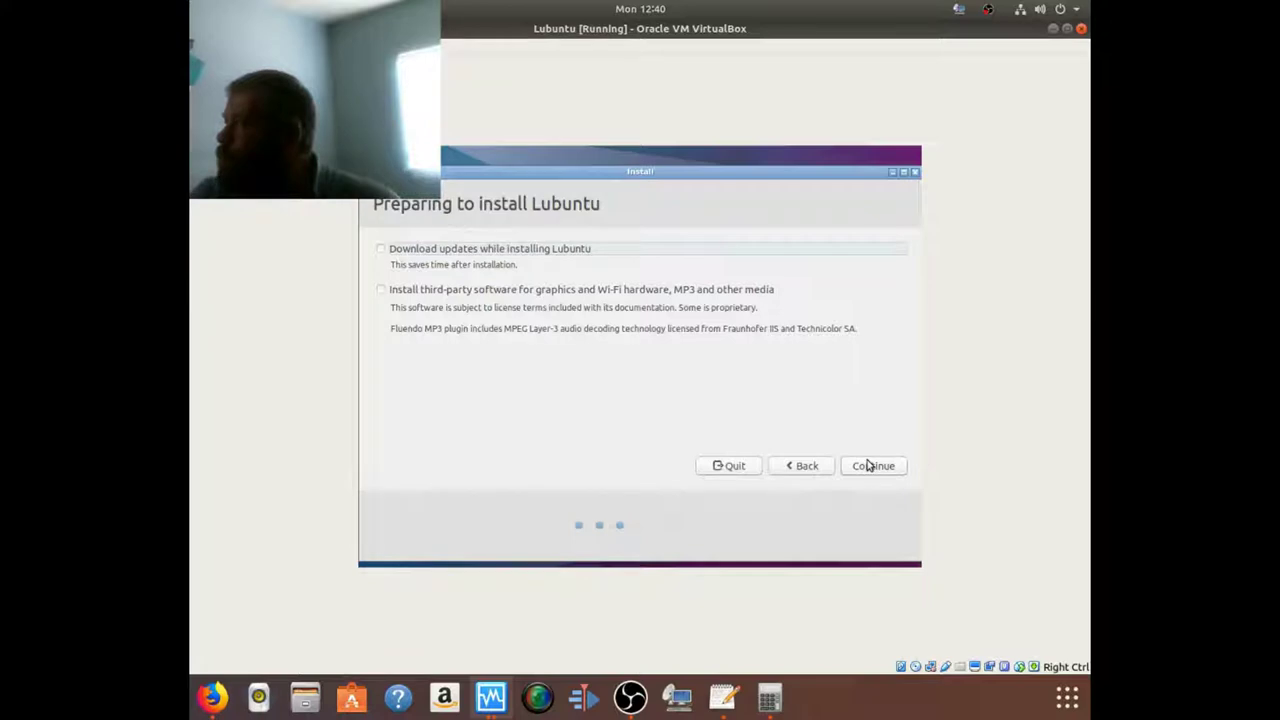
{"action": "left_click", "coordinate": [870, 466]}
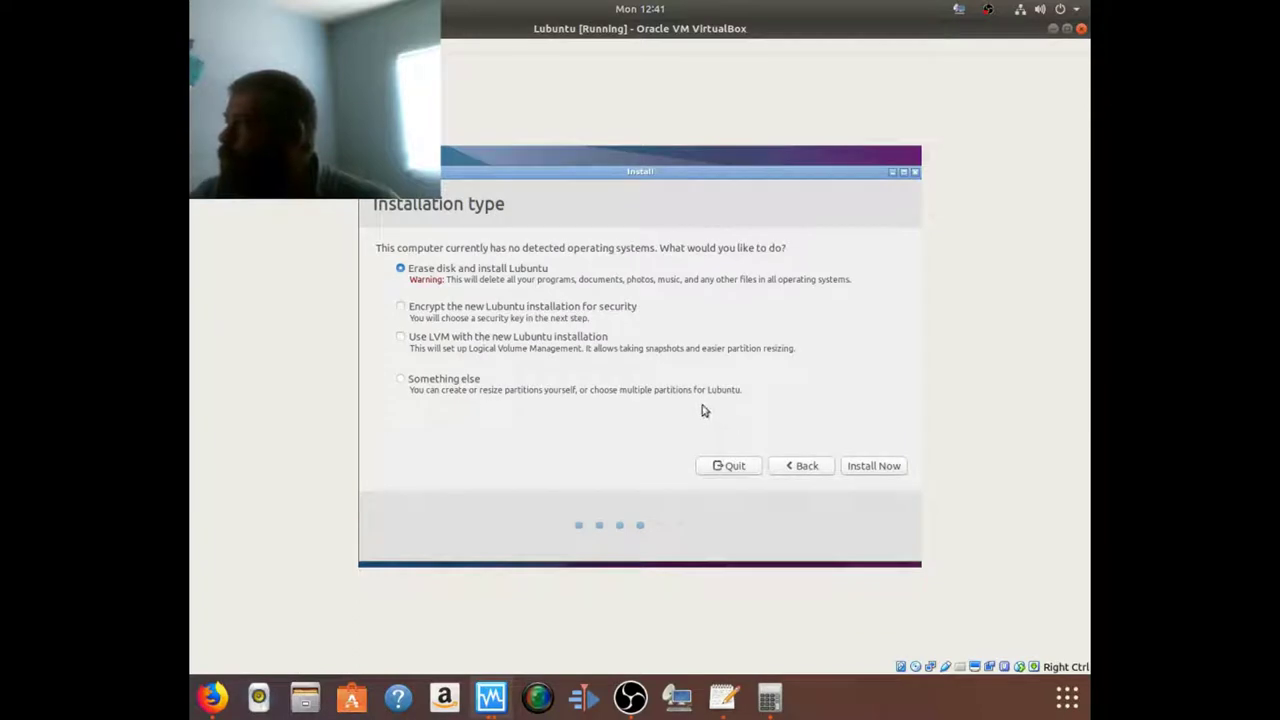
{"action": "left_click", "coordinate": [862, 472]}
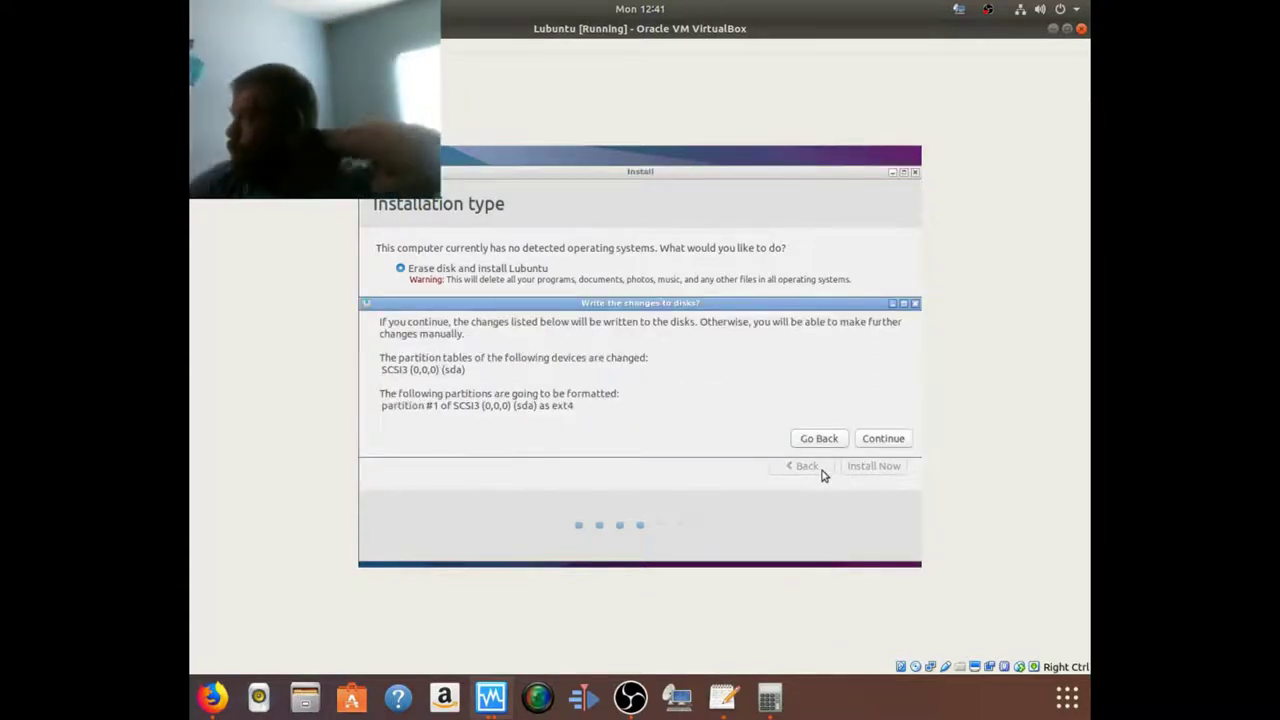
{"action": "left_click", "coordinate": [898, 443]}
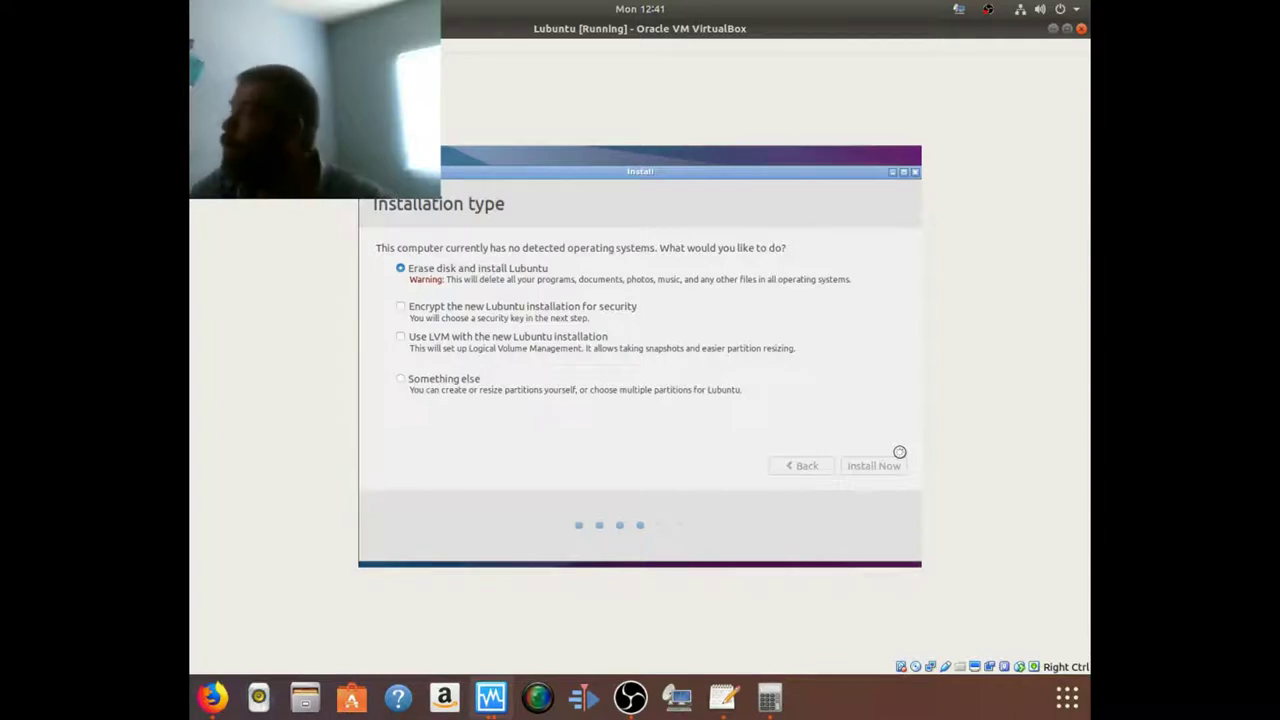
{"action": "left_click", "coordinate": [893, 467]}
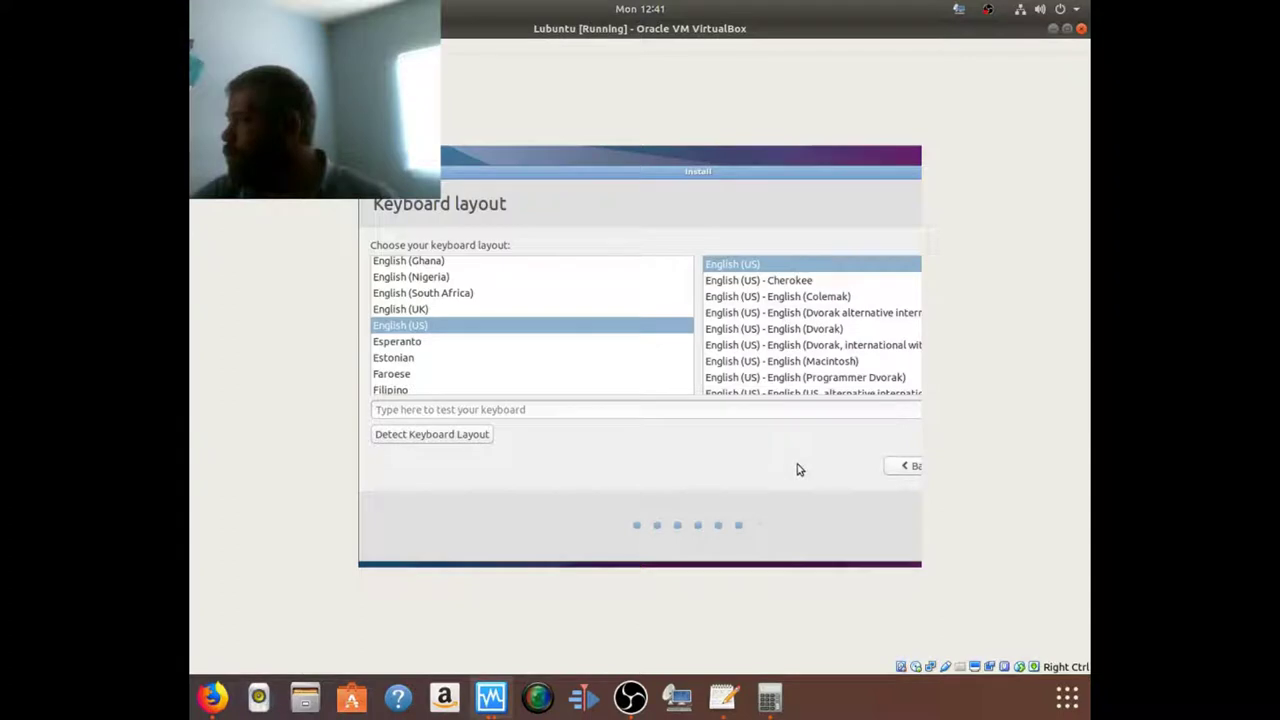
{"action": "key", "text": "Return"}
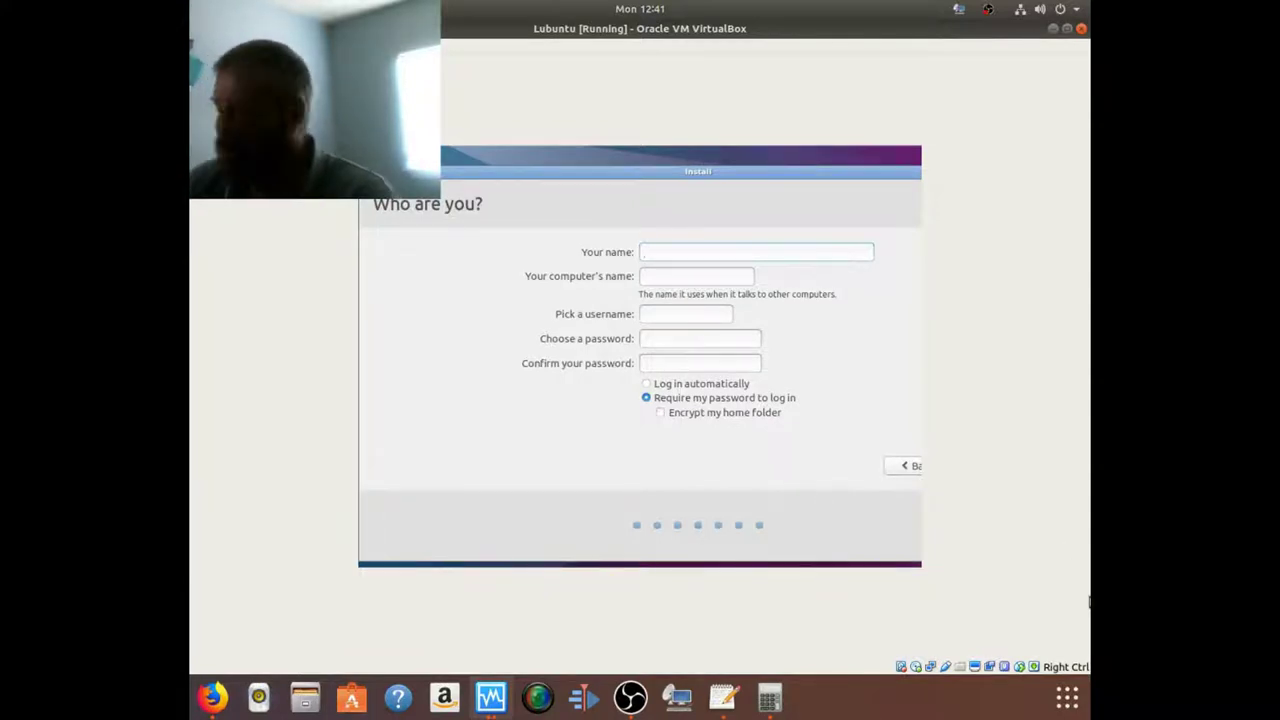
{"action": "type", "text": "curtis"}
{"action": "key", "text": "BackSpace"}
{"action": "key", "text": "BackSpace"}
{"action": "key", "text": "BackSpace"}
{"action": "key", "text": "BackSpace"}
{"action": "key", "text": "BackSpace"}
{"action": "key", "text": "BackSpace"}
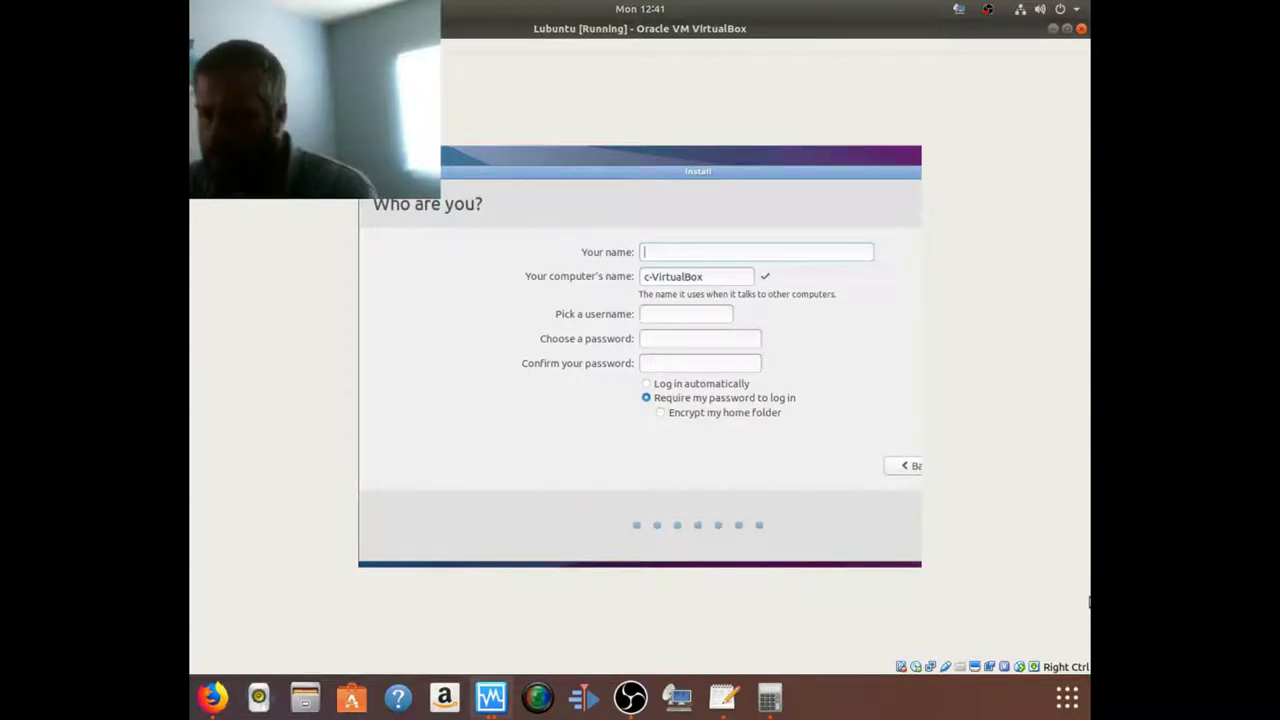
- Fill in the user's name, keep the suggested computer name and username, and enter and confirm the account password
{"action": "type", "text": "dickbag"}
{"action": "key", "text": "Tab"}
{"action": "key", "text": "Tab"}
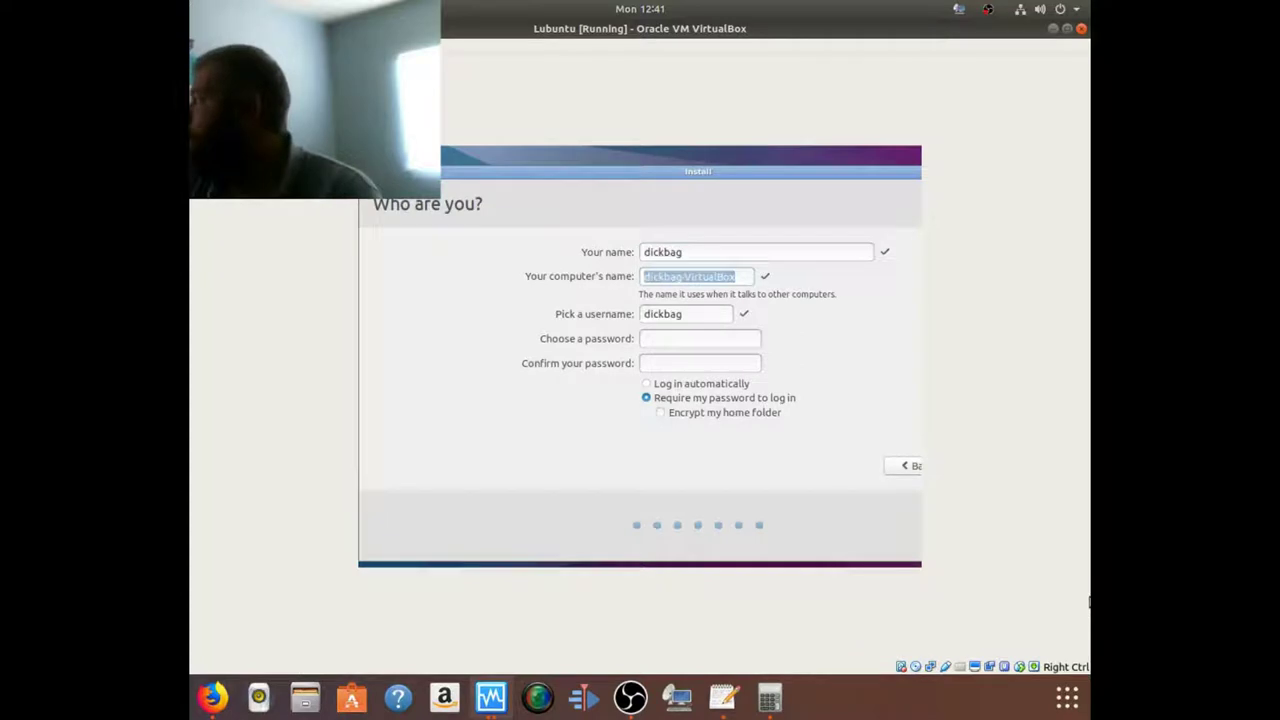
{"action": "type", "text": "********"}
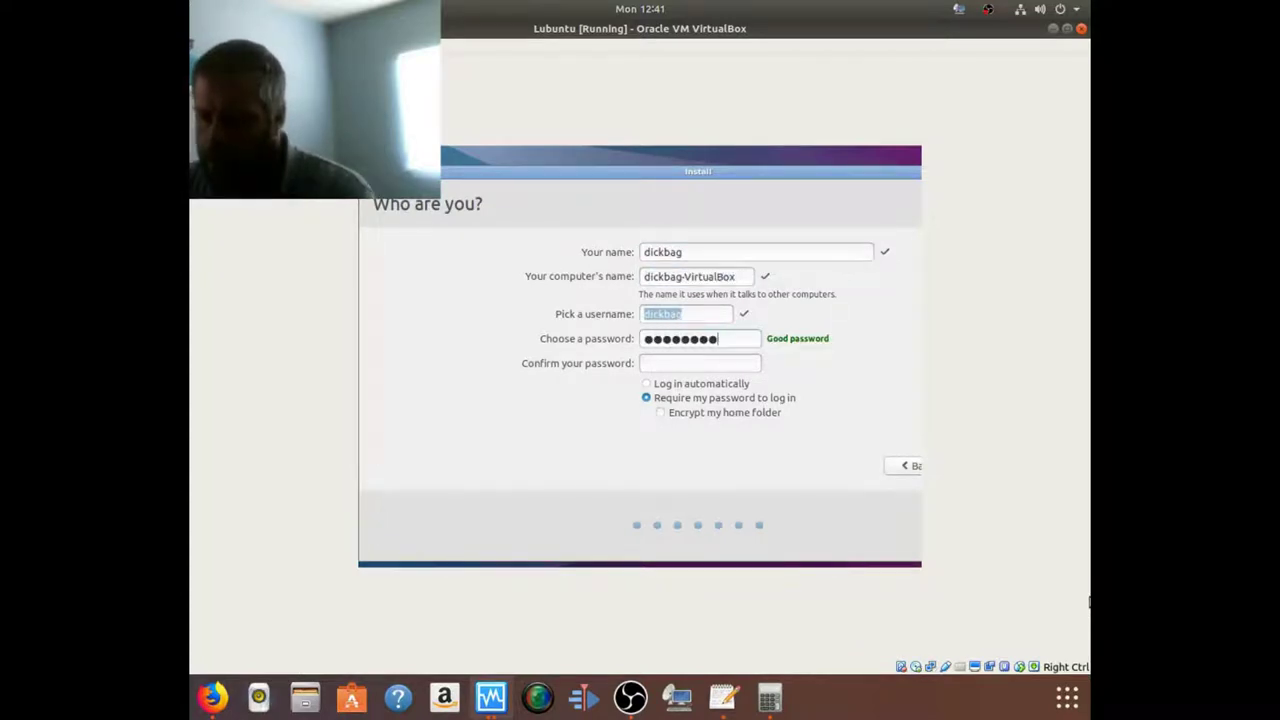
{"action": "type", "text": "*"}
{"action": "key", "text": "Tab"}
{"action": "type", "text": "********"}
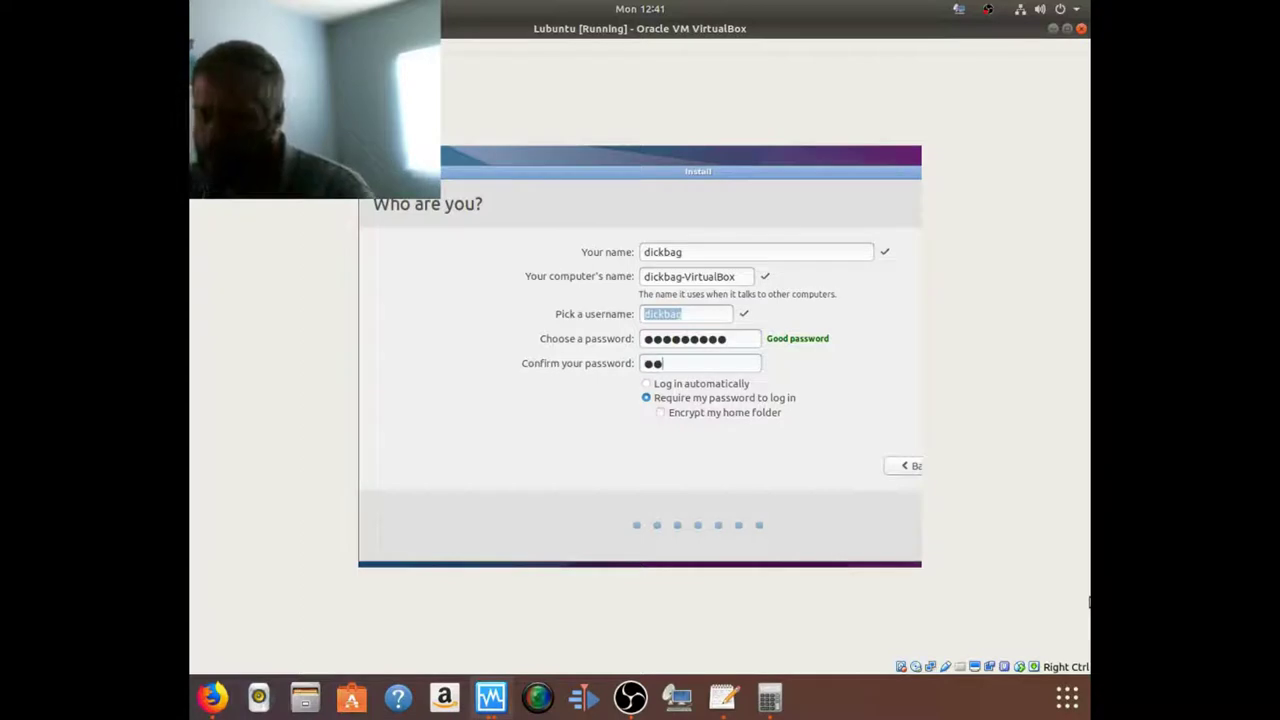
{"action": "type", "text": "*"}
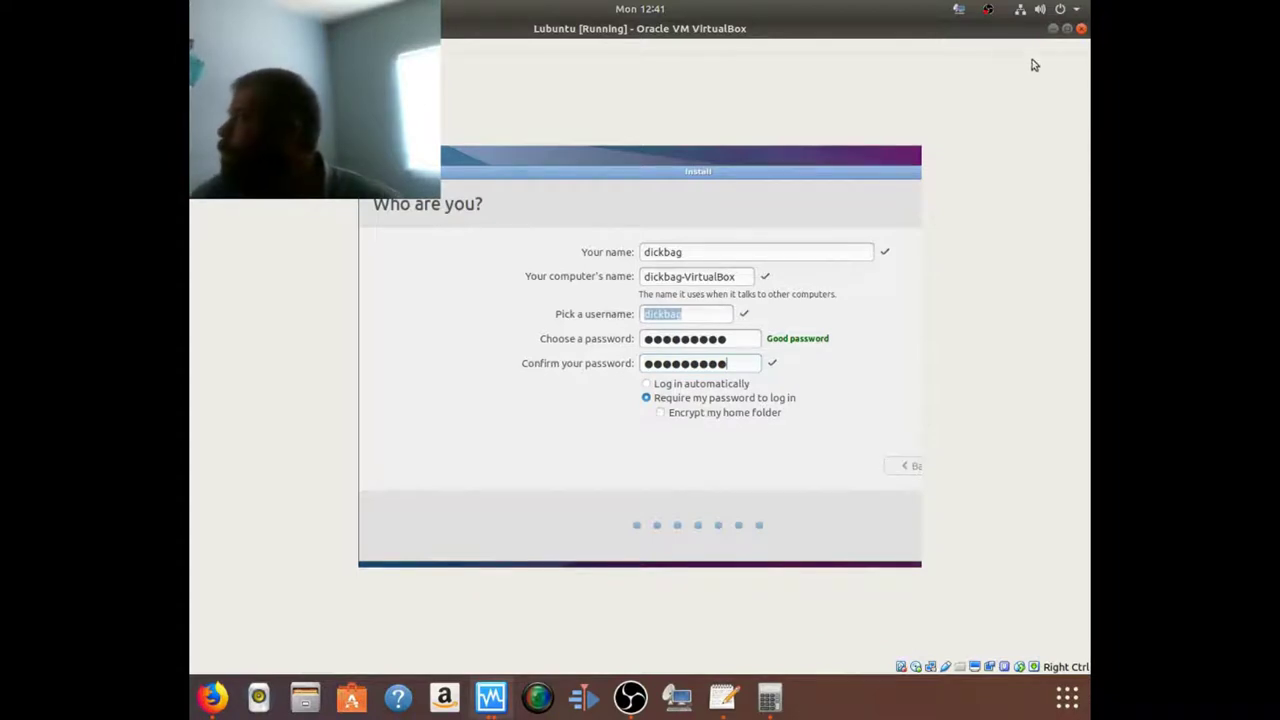
- Minimize the VirtualBox Manager window and bring the Lubuntu machine's window back to maximized size
{"action": "left_click", "coordinate": [1066, 29]}
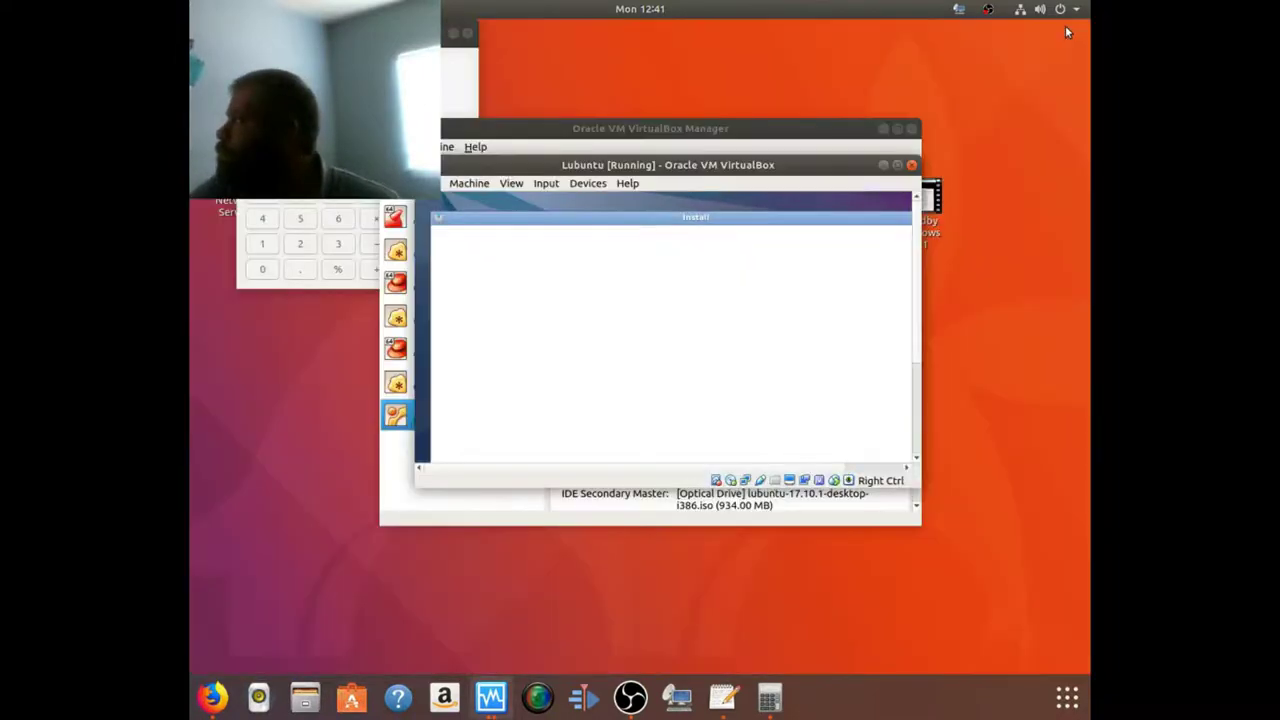
{"action": "left_click", "coordinate": [898, 129]}
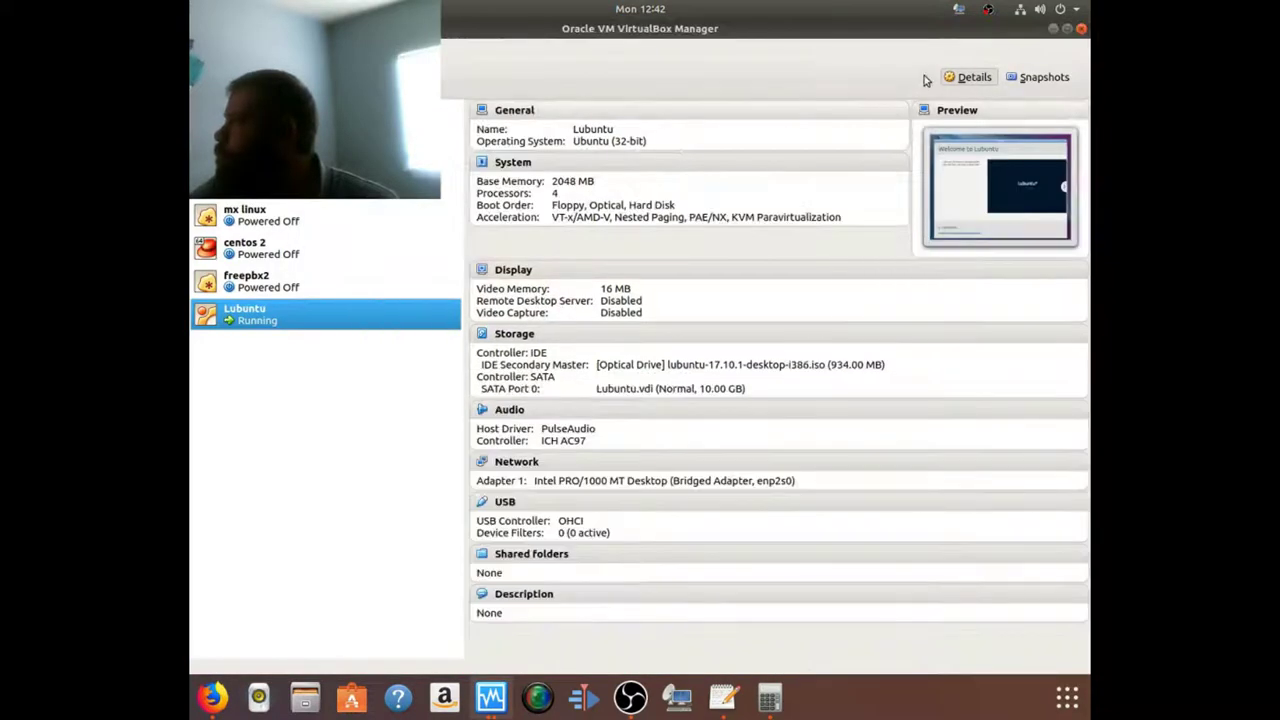
{"action": "left_click", "coordinate": [1053, 30]}
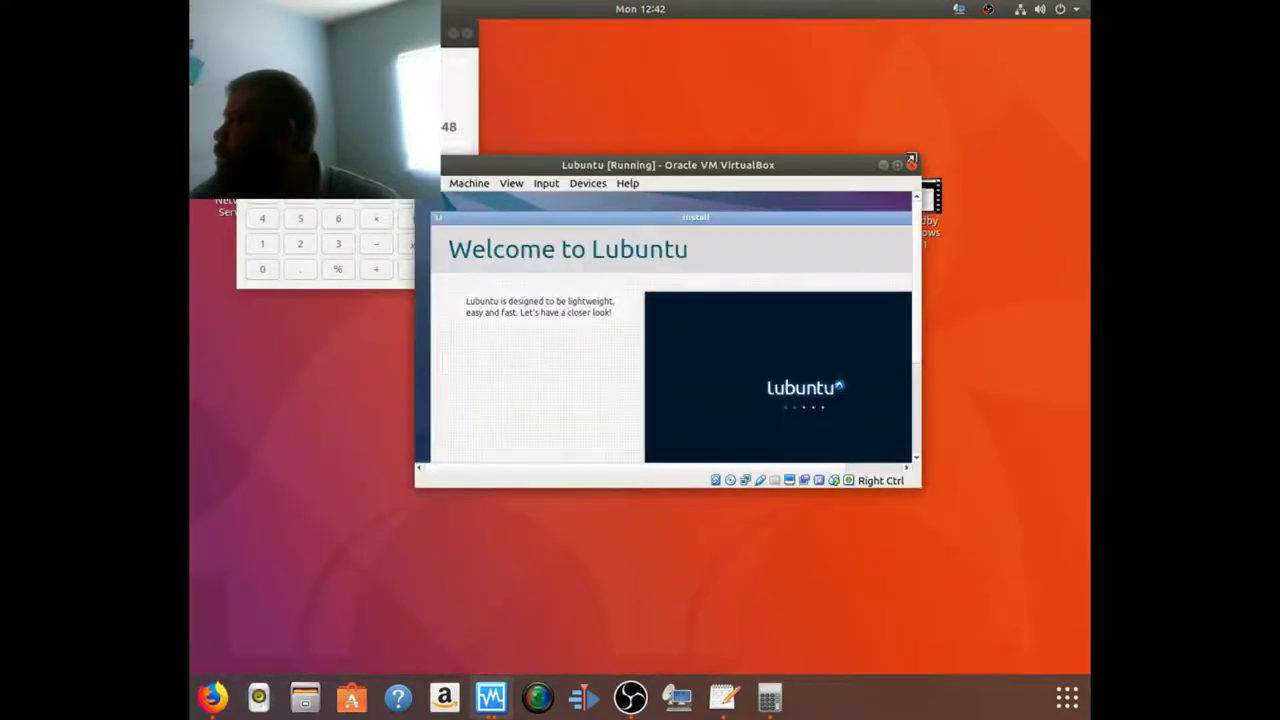
{"action": "left_click", "coordinate": [898, 165]}
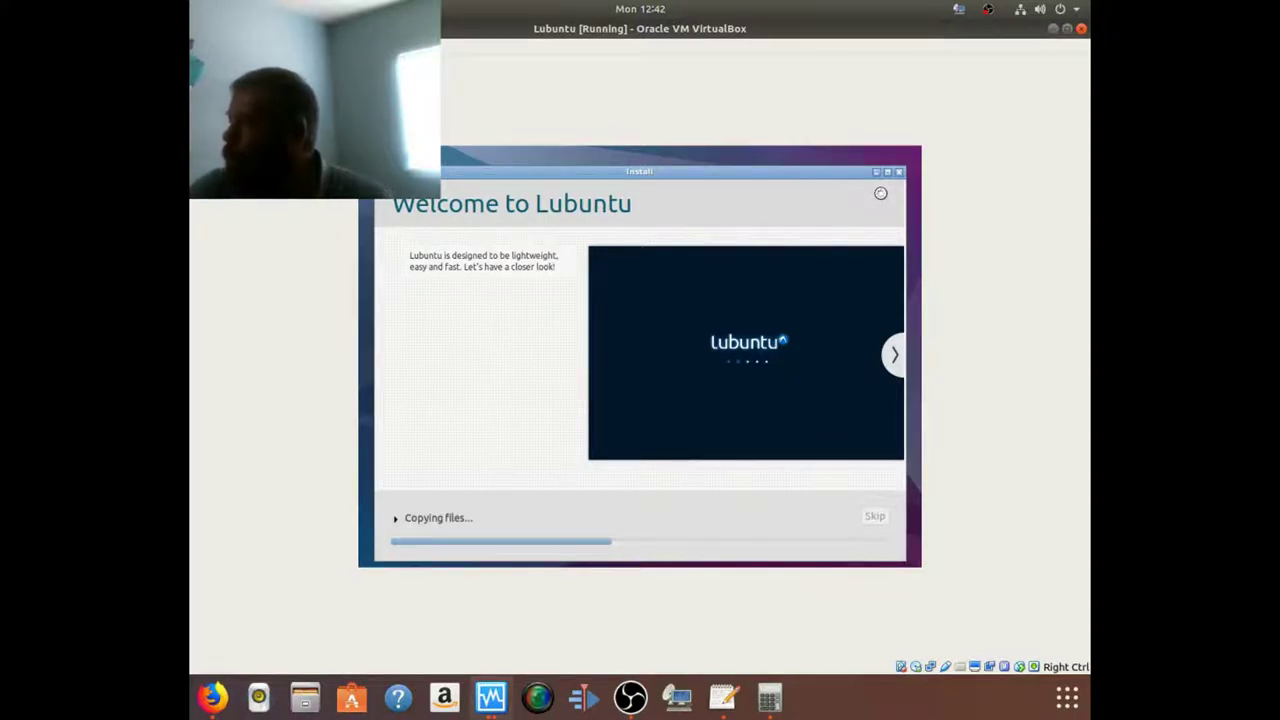
- Examine the installer's detailed log below the file-copying progress, and collapse it again
{"action": "left_click", "coordinate": [394, 517]}
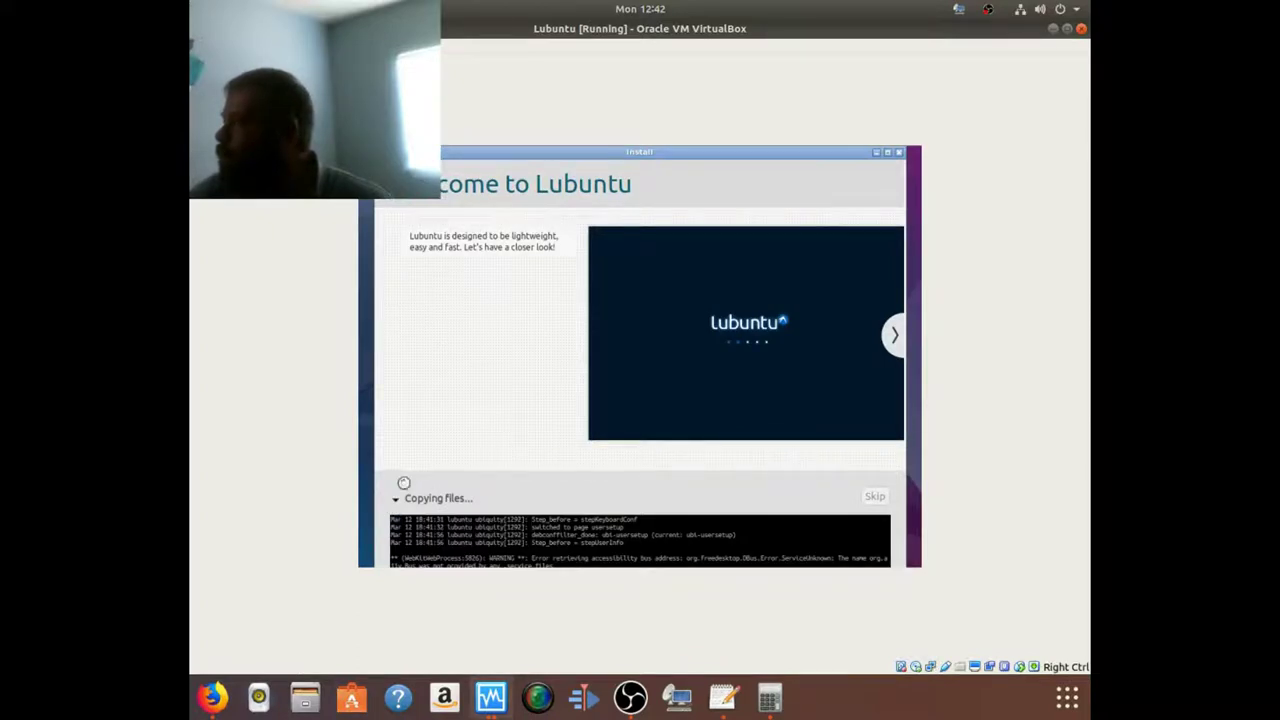
{"action": "left_click", "coordinate": [405, 497]}
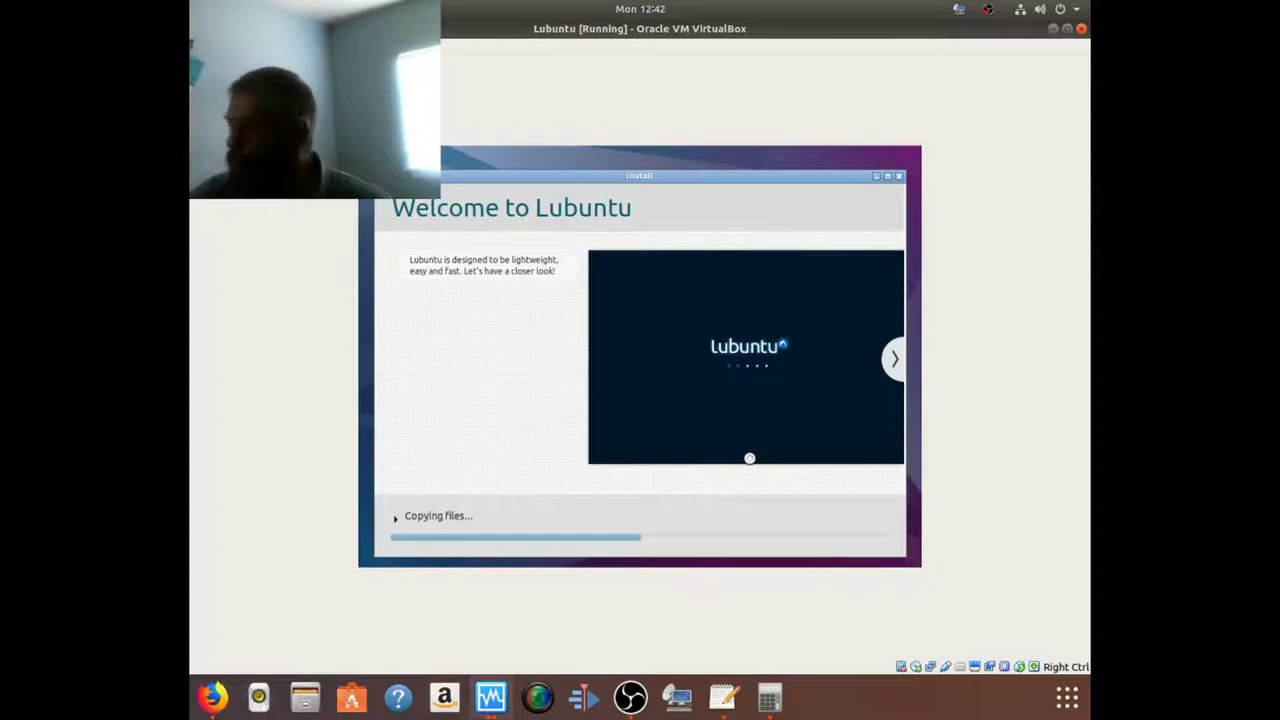